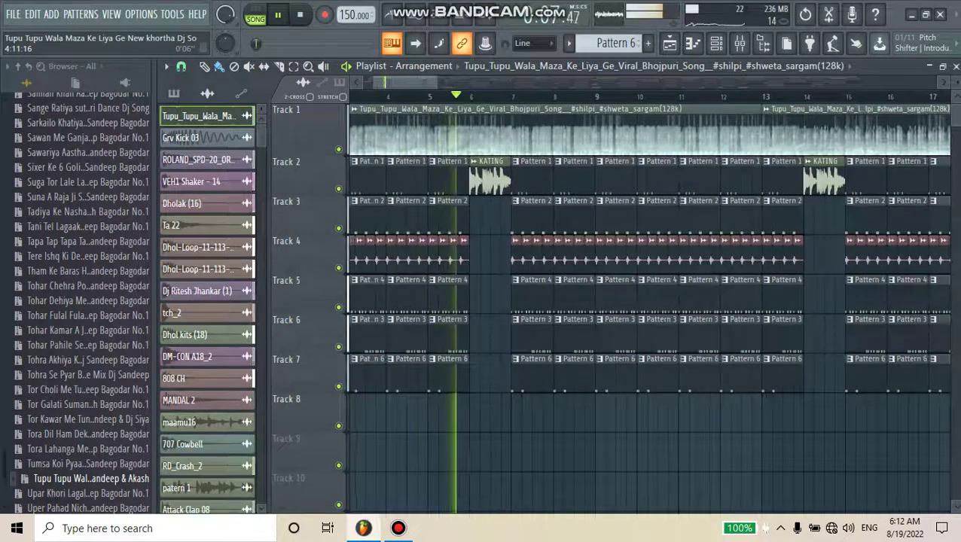
Review the playlist arrangement across Tracks 1 to 8 while the song plays, from the opening bars onward.
{"action": "scroll", "coordinate": [520, 302], "scroll_direction": "down", "scroll_amount": 3}
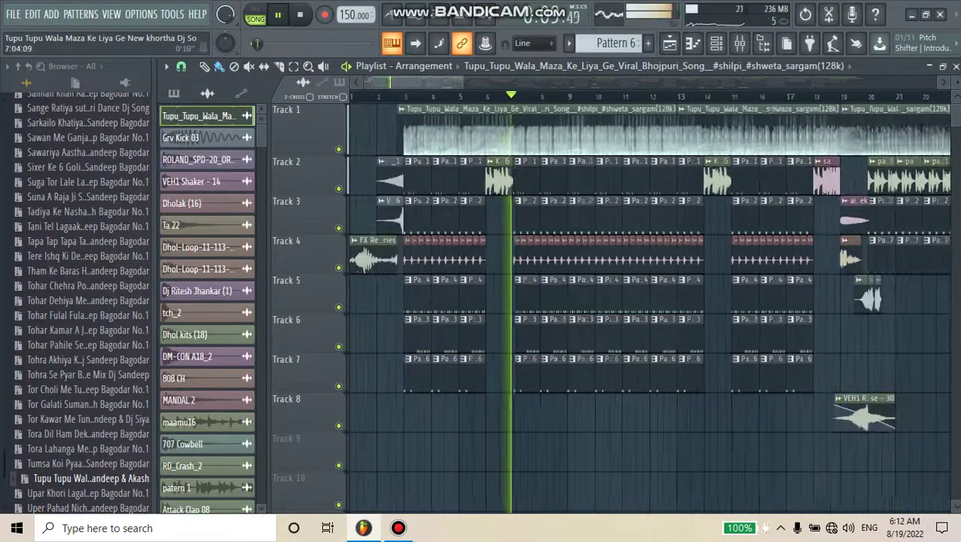
{"action": "scroll", "coordinate": [526, 301], "scroll_direction": "right", "scroll_amount": 3}
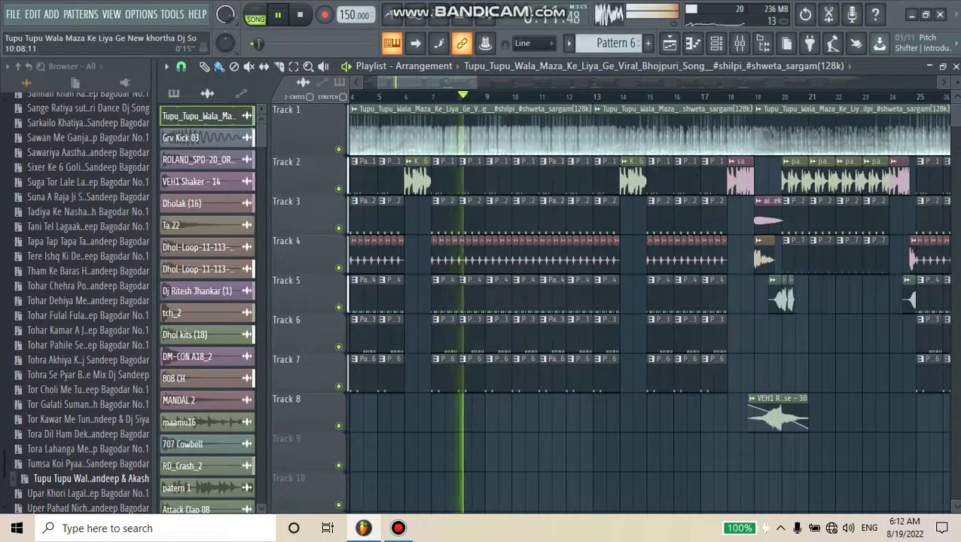
{"action": "scroll", "coordinate": [526, 301], "scroll_direction": "down", "scroll_amount": 3}
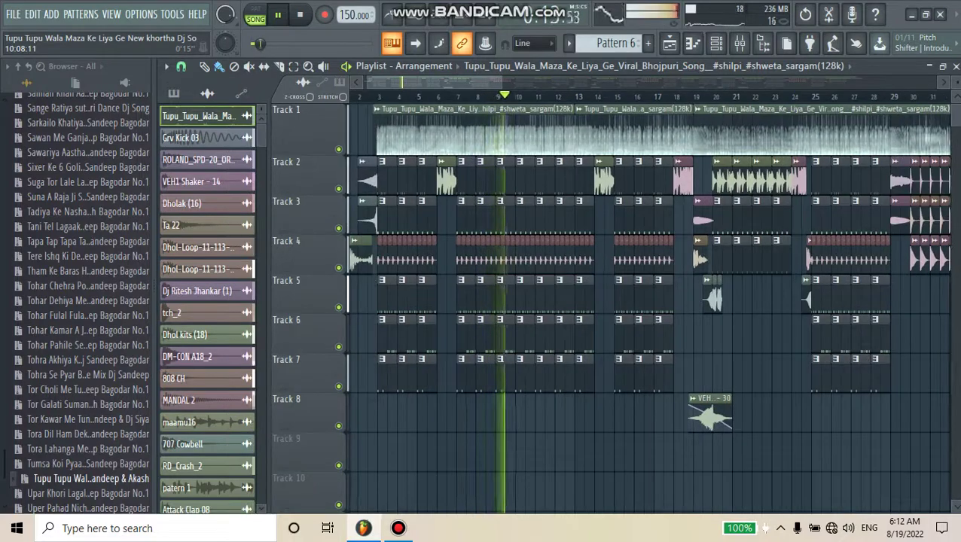
{"action": "scroll", "coordinate": [506, 301], "scroll_direction": "right", "scroll_amount": 3}
{"action": "scroll", "coordinate": [506, 302], "scroll_direction": "up", "scroll_amount": 4}
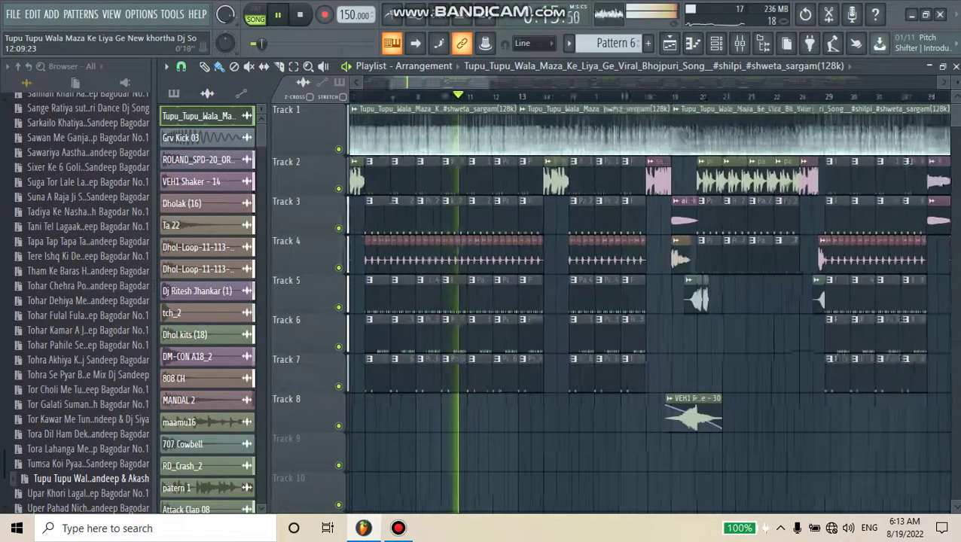
{"action": "scroll", "coordinate": [509, 301], "scroll_direction": "up", "scroll_amount": 2}
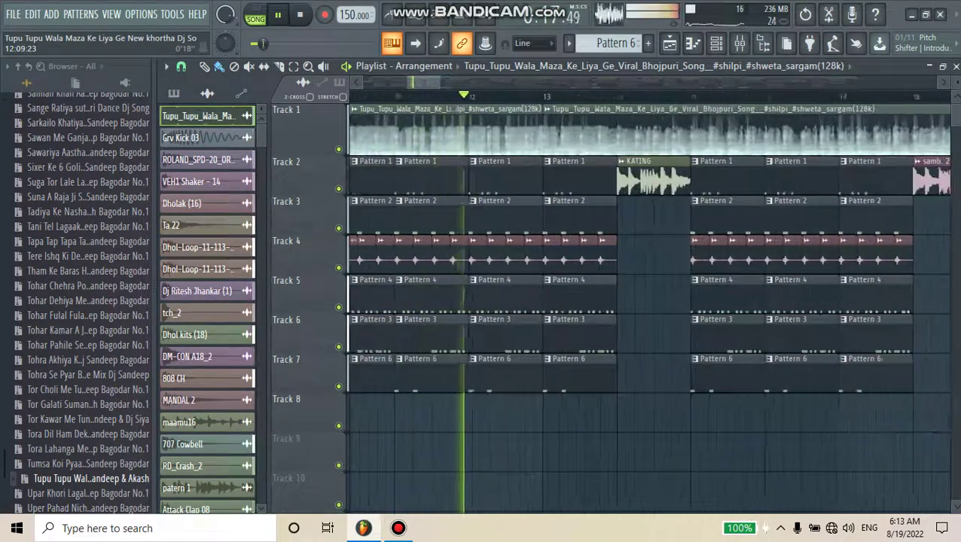
{"action": "scroll", "coordinate": [508, 302], "scroll_direction": "up", "scroll_amount": 2}
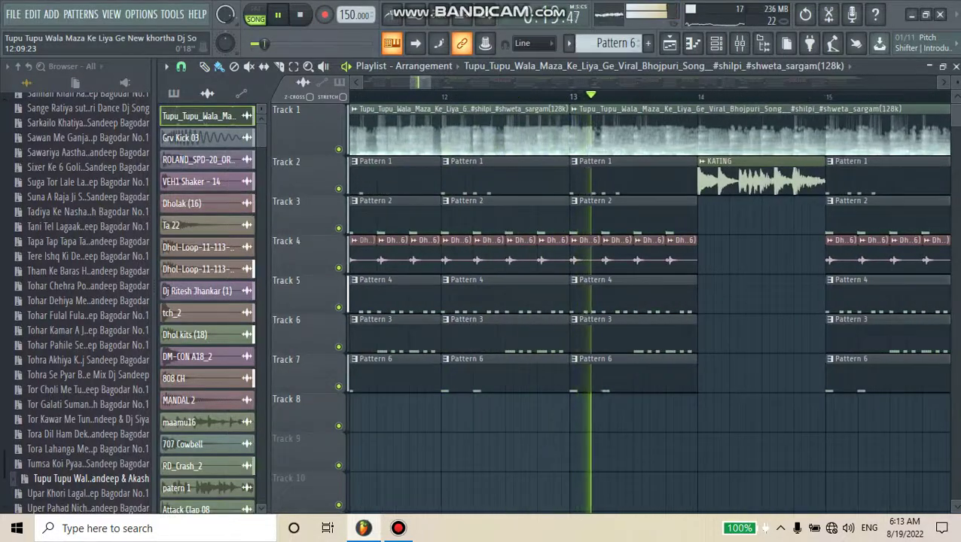
{"action": "scroll", "coordinate": [505, 301], "scroll_direction": "down", "scroll_amount": 2}
{"action": "scroll", "coordinate": [504, 301], "scroll_direction": "right", "scroll_amount": 2}
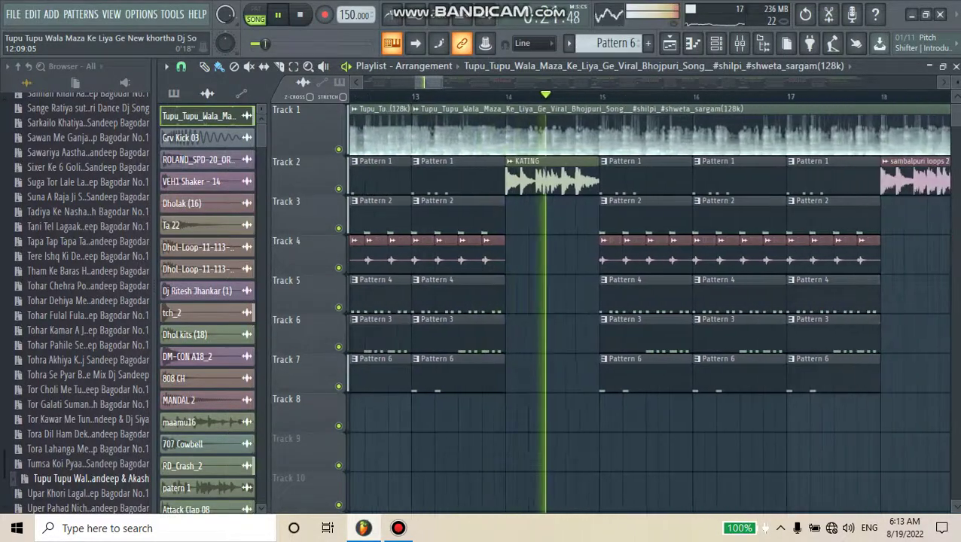
{"action": "scroll", "coordinate": [503, 301], "scroll_direction": "down", "scroll_amount": 1}
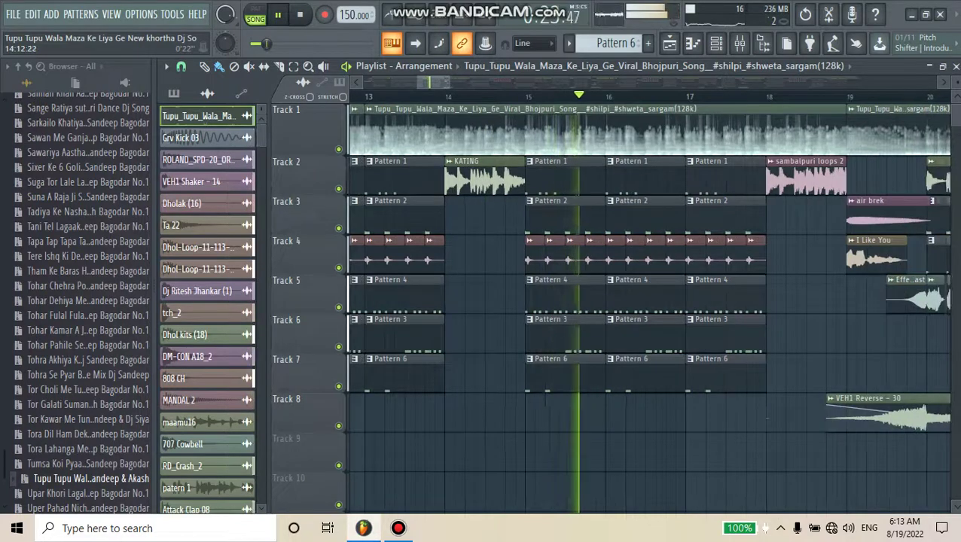
{"action": "scroll", "coordinate": [503, 301], "scroll_direction": "right", "scroll_amount": 1}
{"action": "scroll", "coordinate": [604, 301], "scroll_direction": "up", "scroll_amount": 2}
{"action": "scroll", "coordinate": [604, 301], "scroll_direction": "right", "scroll_amount": 6}
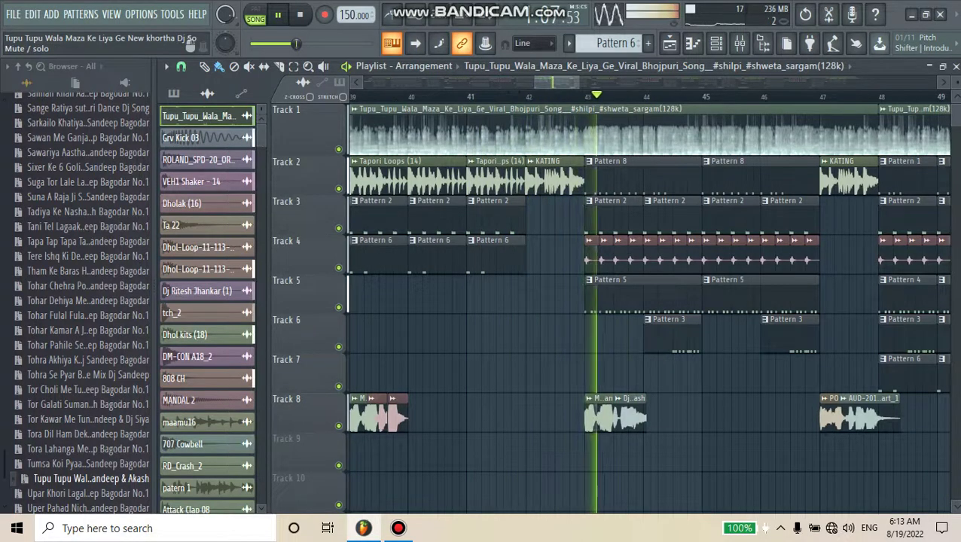
Mute Track 1, listen to the remaining tracks around bars 77 to 91, and stop playback.
{"action": "left_click", "coordinate": [338, 149]}
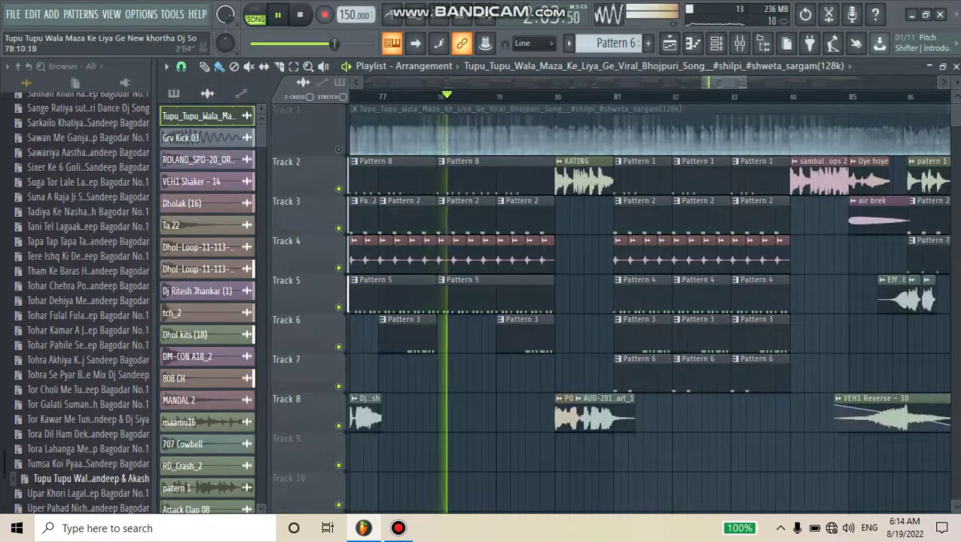
{"action": "scroll", "coordinate": [465, 301], "scroll_direction": "up", "scroll_amount": 4}
{"action": "scroll", "coordinate": [648, 301], "scroll_direction": "down", "scroll_amount": 5}
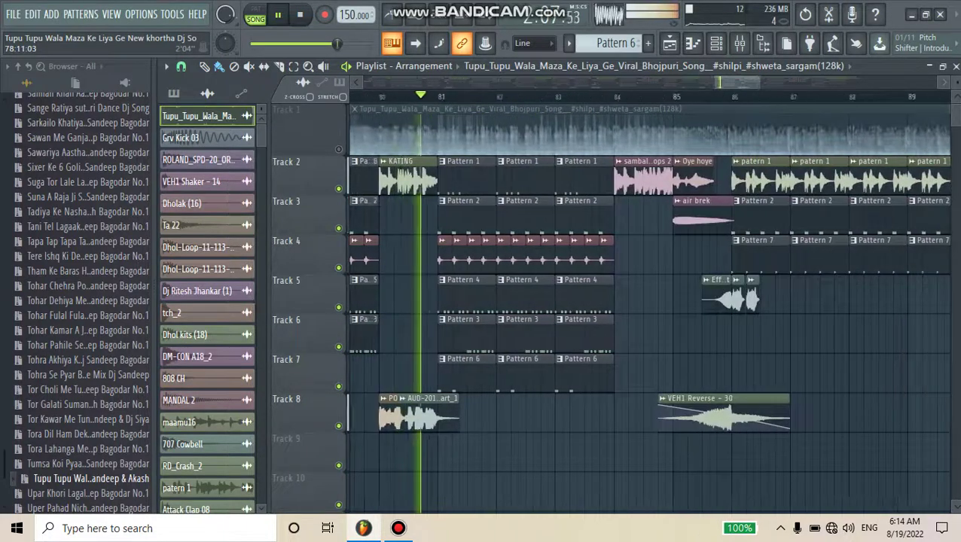
{"action": "scroll", "coordinate": [648, 301], "scroll_direction": "right", "scroll_amount": 1}
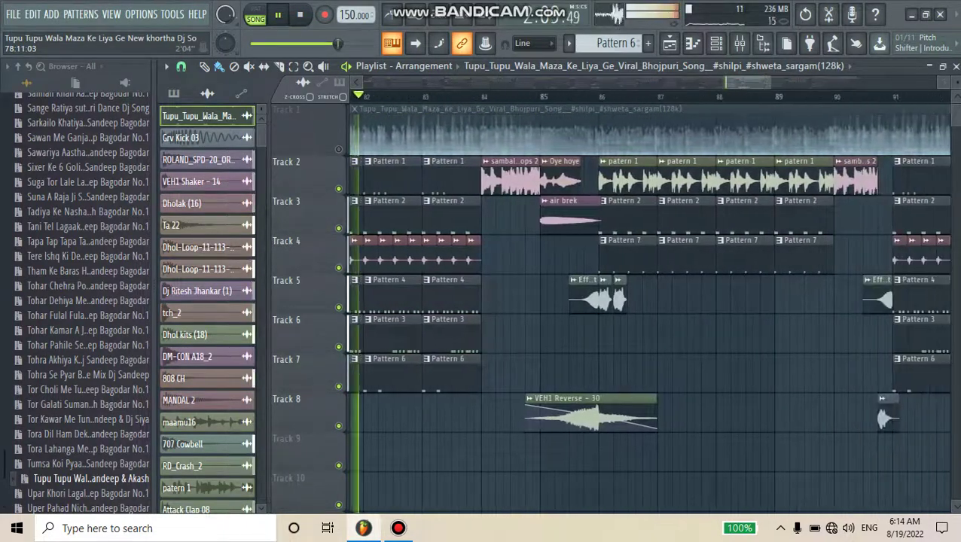
{"action": "scroll", "coordinate": [648, 301], "scroll_direction": "left", "scroll_amount": 2}
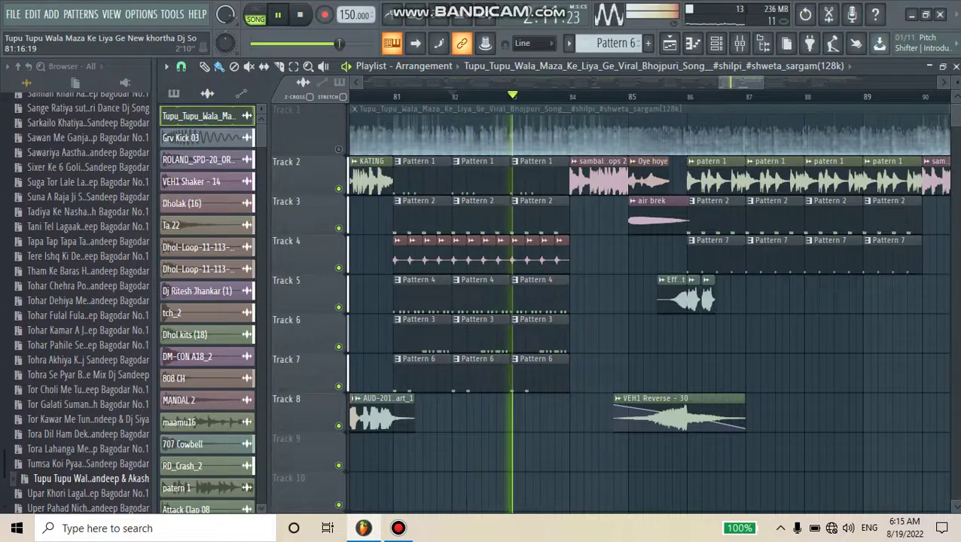
{"action": "key", "text": "space"}
Select Pattern 1 from the project's patterns and show its steps in the channel rack.
{"action": "left_click", "coordinate": [655, 66]}
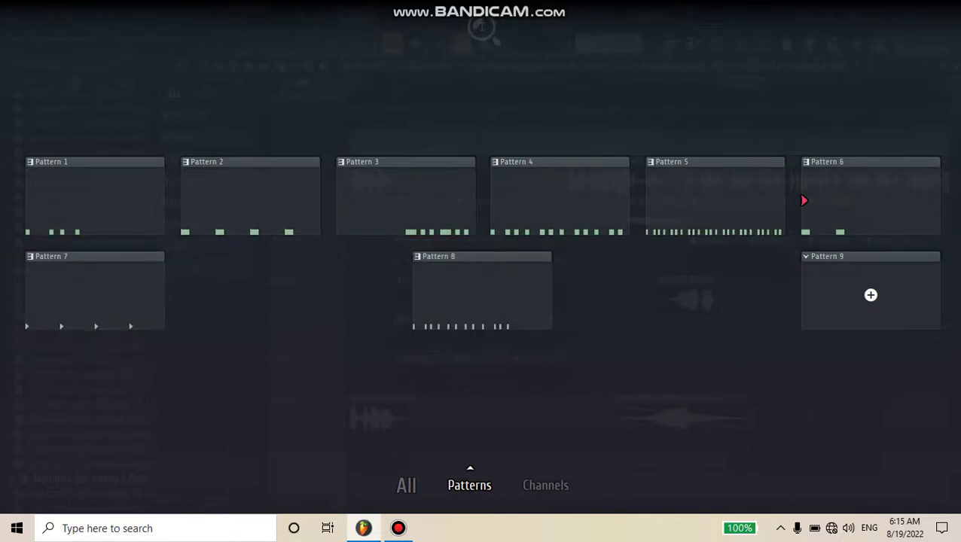
{"action": "left_click", "coordinate": [75, 215]}
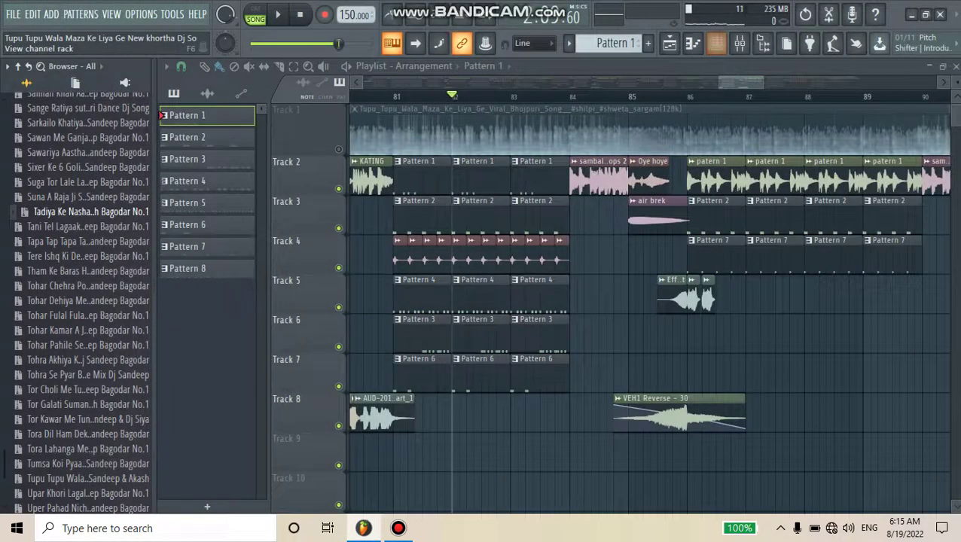
{"action": "left_click", "coordinate": [716, 43]}
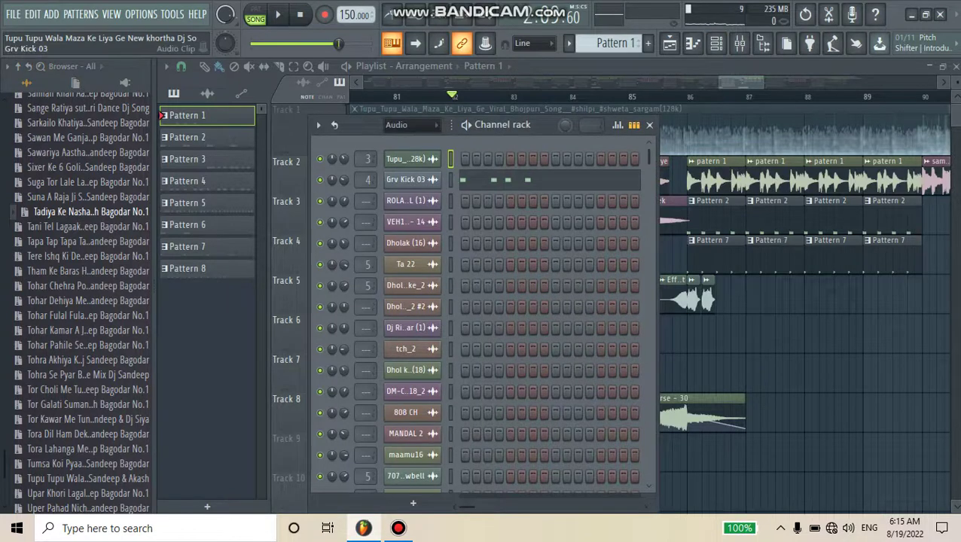
Examine which channels Pattern 2 uses in the channel rack, checking the full channel list.
{"action": "left_click", "coordinate": [180, 137]}
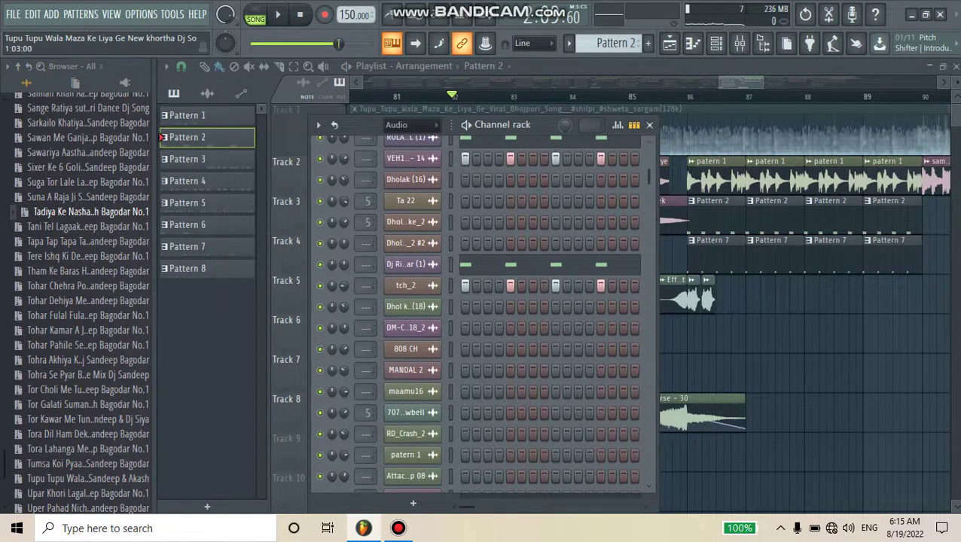
{"action": "scroll", "coordinate": [475, 309], "scroll_direction": "up", "scroll_amount": 3}
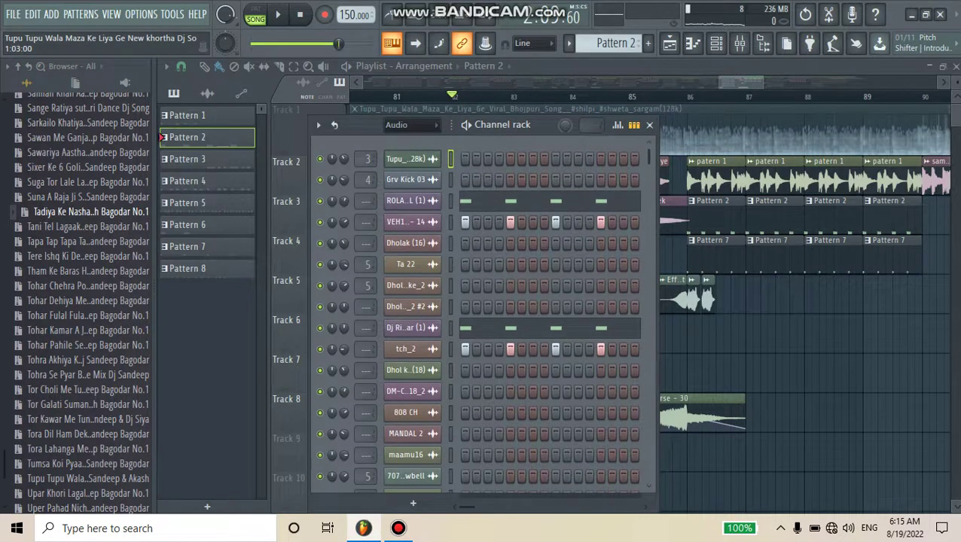
{"action": "scroll", "coordinate": [474, 309], "scroll_direction": "down", "scroll_amount": 3}
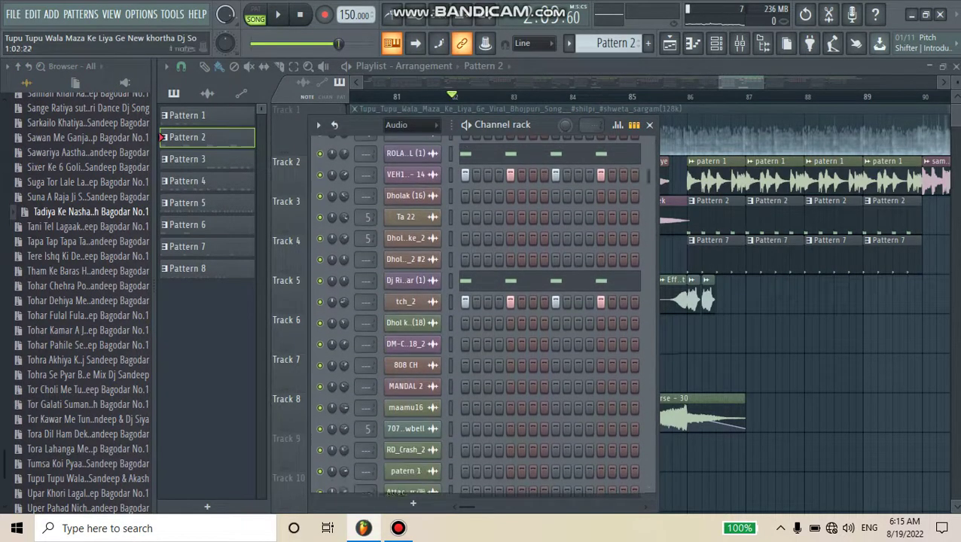
{"action": "scroll", "coordinate": [474, 309], "scroll_direction": "down", "scroll_amount": 6}
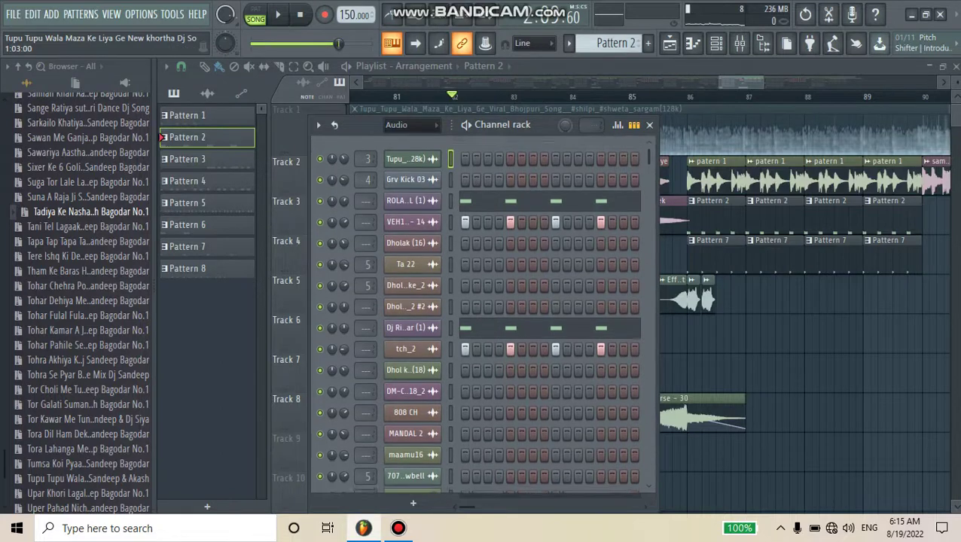
{"action": "scroll", "coordinate": [475, 308], "scroll_direction": "up", "scroll_amount": 8}
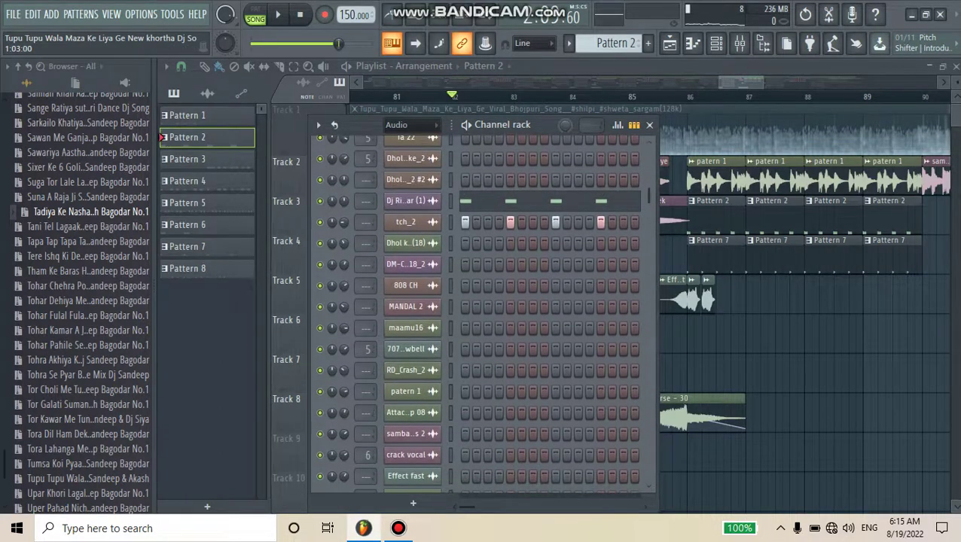
Compare the channel rack contents of Patterns 1, 2, 3 and 4, finishing on Pattern 3.
{"action": "left_click", "coordinate": [162, 116]}
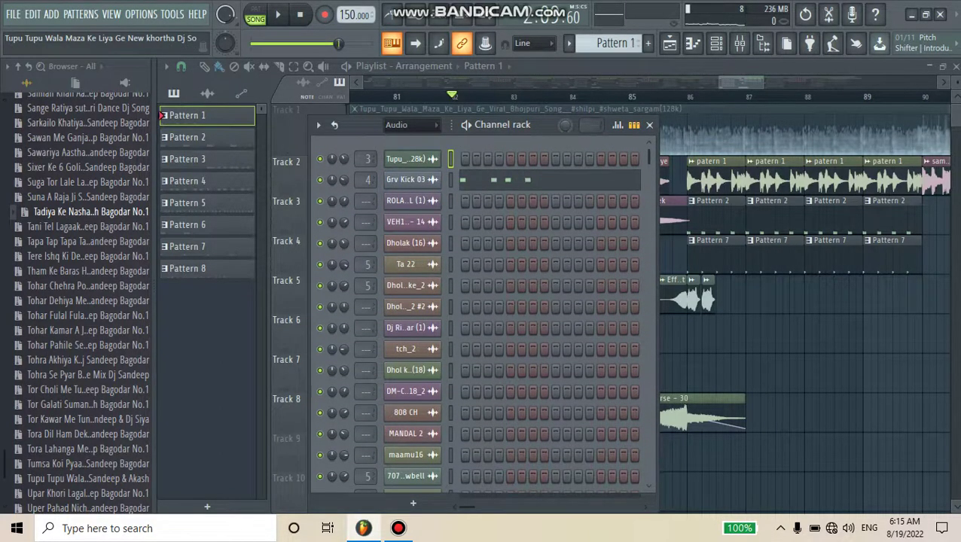
{"action": "left_click", "coordinate": [161, 138]}
{"action": "left_click", "coordinate": [161, 160]}
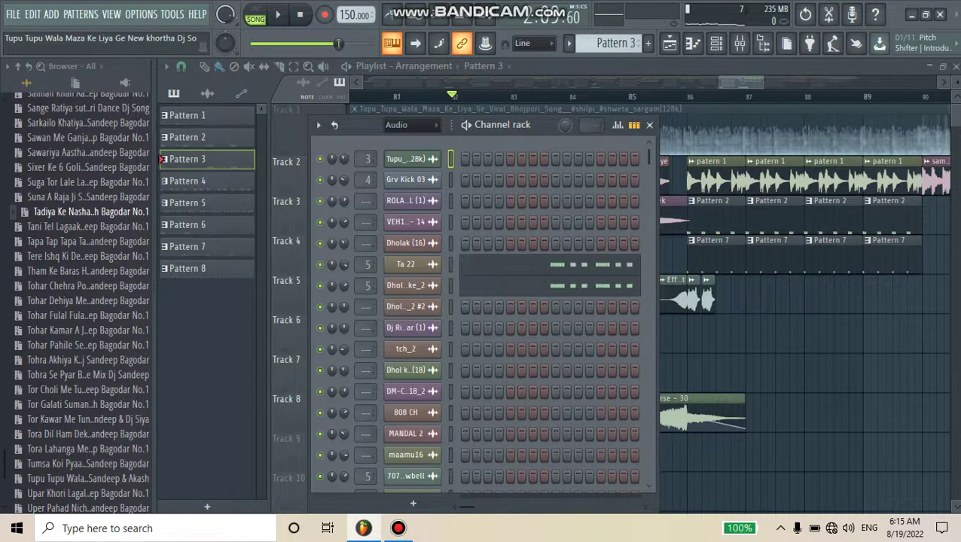
{"action": "left_click", "coordinate": [162, 181]}
{"action": "scroll", "coordinate": [555, 348], "scroll_direction": "down", "scroll_amount": 5}
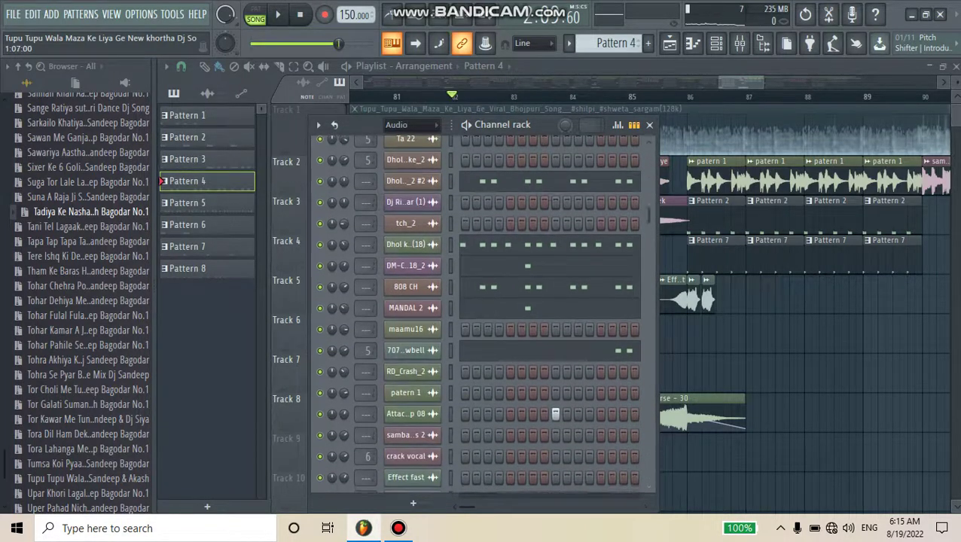
{"action": "left_click", "coordinate": [162, 160]}
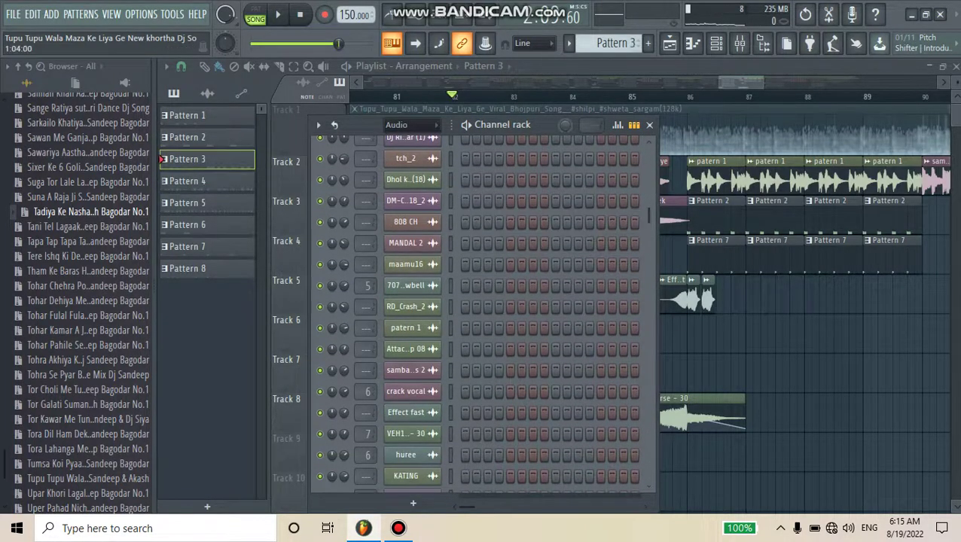
{"action": "scroll", "coordinate": [475, 309], "scroll_direction": "up", "scroll_amount": 5}
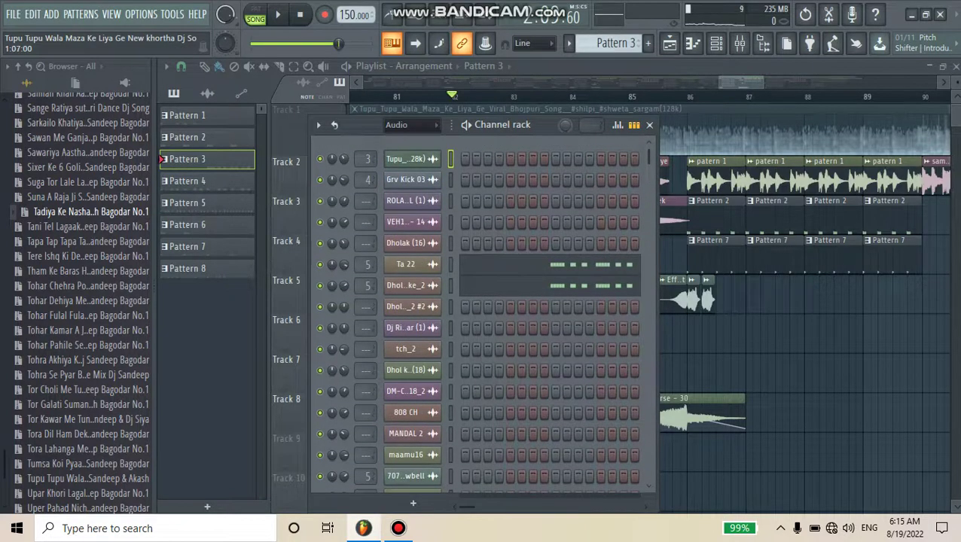
Inspect Pattern 3's Ta 22 notes in the piano roll and review Patterns 2 and 1 in the channel rack.
{"action": "double_click", "coordinate": [508, 260]}
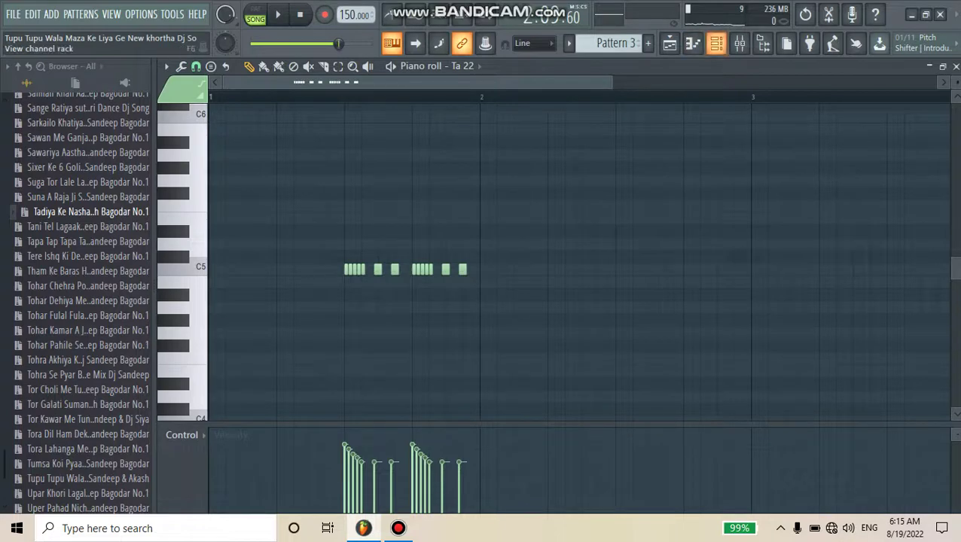
{"action": "left_click", "coordinate": [716, 43]}
{"action": "key", "text": "plus"}
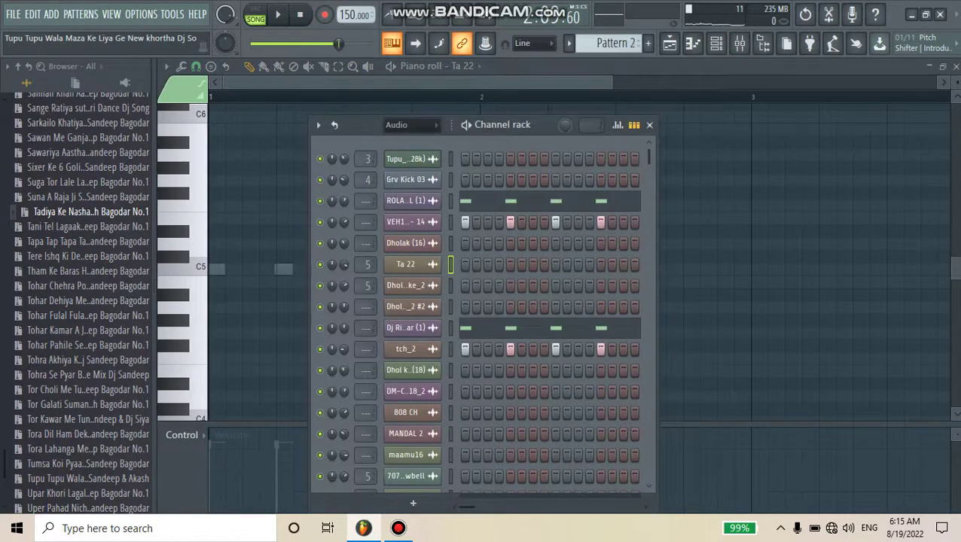
{"action": "key", "text": "minus"}
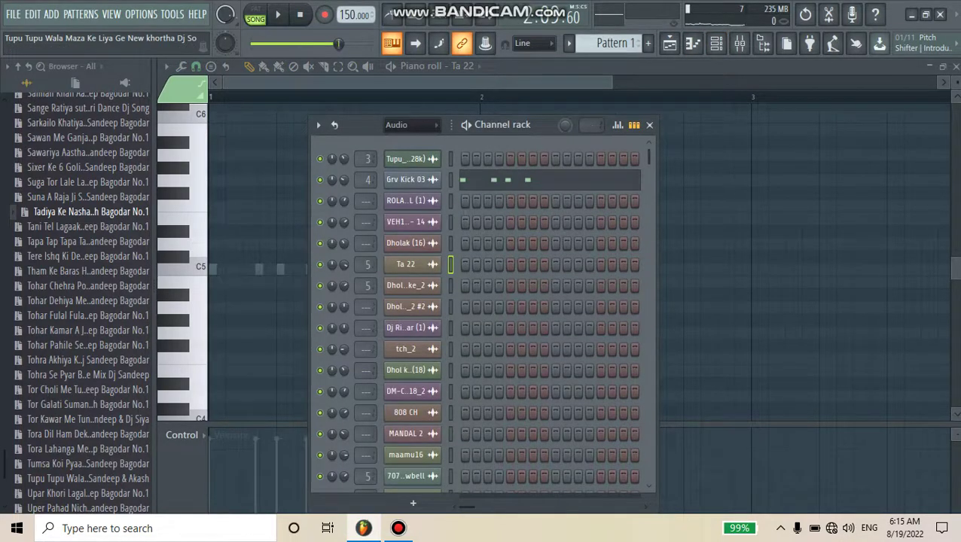
Return to the playlist, unmute Track 1, play the arrangement through to about bar 109, and stop playback.
{"action": "left_click", "coordinate": [669, 43]}
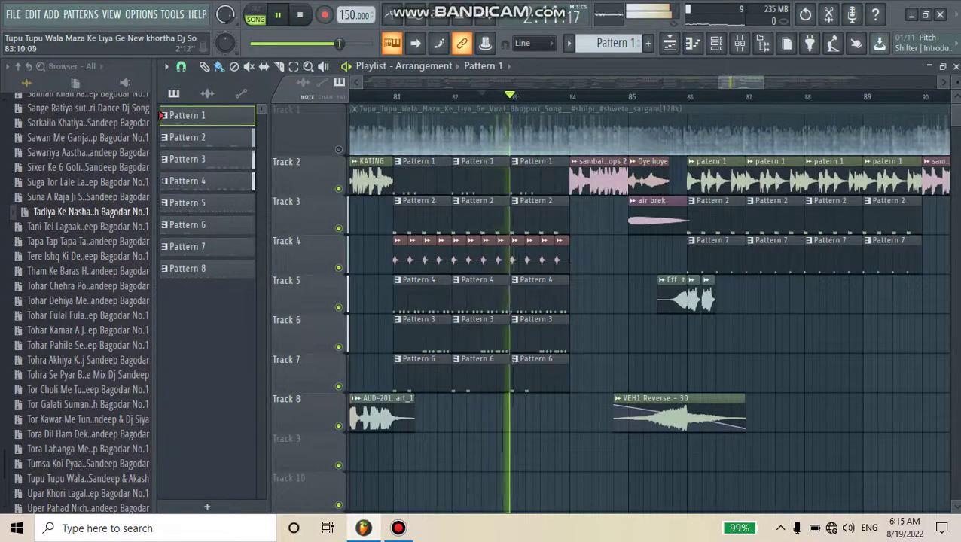
{"action": "left_click", "coordinate": [339, 149]}
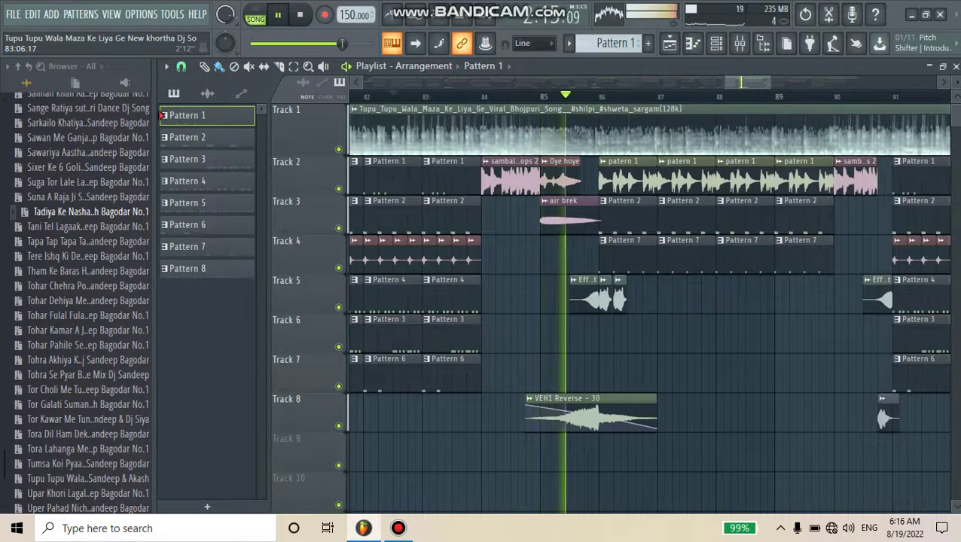
{"action": "scroll", "coordinate": [648, 301], "scroll_direction": "down", "scroll_amount": 1}
{"action": "scroll", "coordinate": [648, 301], "scroll_direction": "up", "scroll_amount": 1}
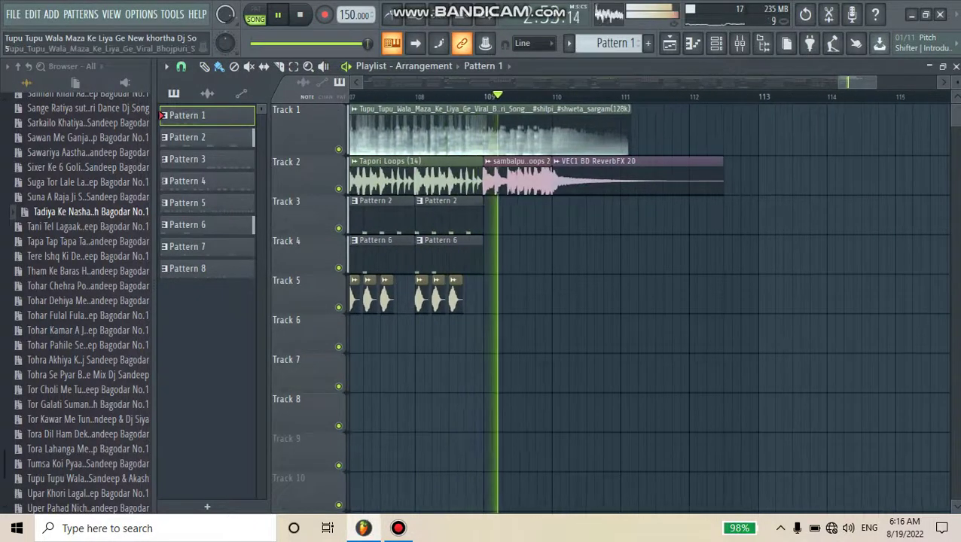
{"action": "key", "text": "space"}
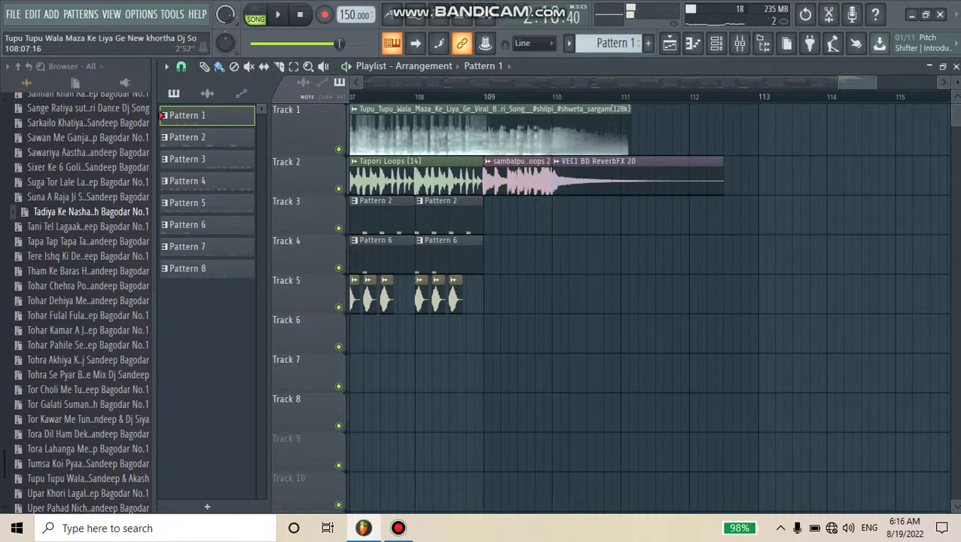
Open the channel settings of the Track 1 song clip and show the channel rack.
{"action": "left_click", "coordinate": [489, 133]}
{"action": "double_click", "coordinate": [490, 133]}
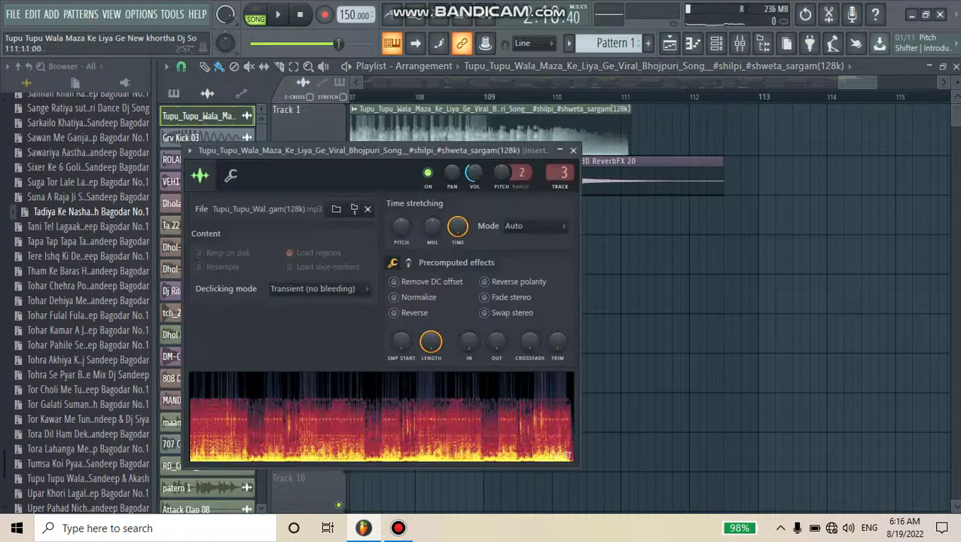
{"action": "left_click", "coordinate": [716, 43]}
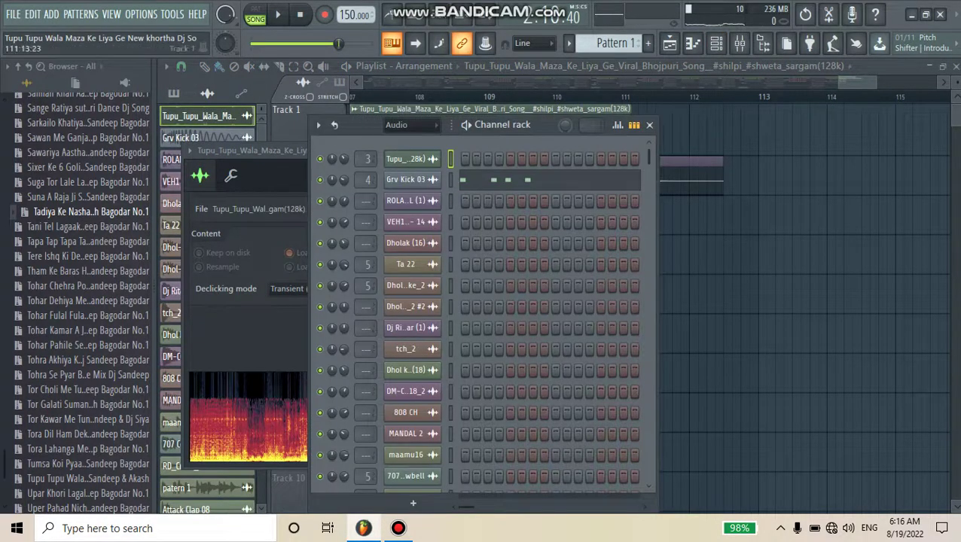
Inspect the EQUO, Fruity parametric EQ and three Fruity parametric EQ 2 effects on mixer Insert 3, and close the open windows.
{"action": "left_click", "coordinate": [716, 43]}
{"action": "left_click", "coordinate": [739, 43]}
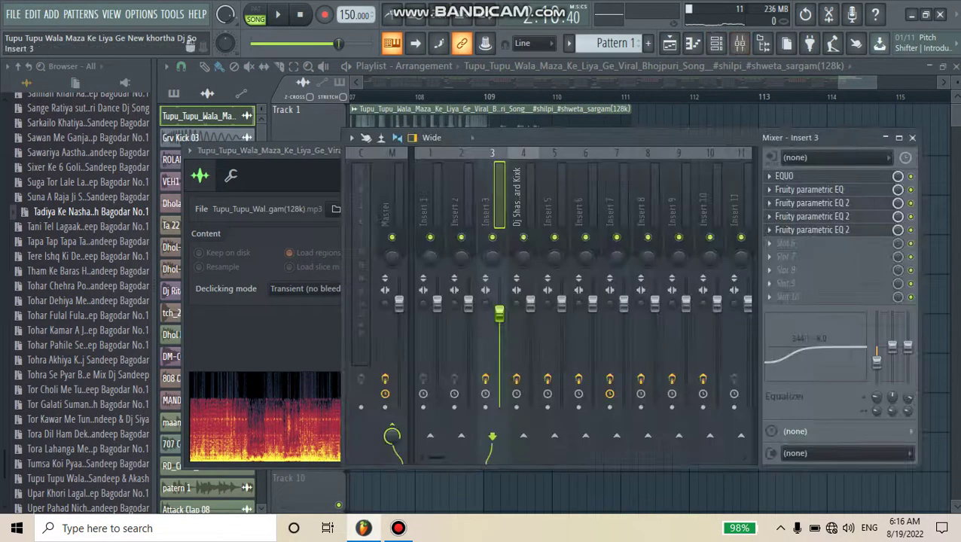
{"action": "left_click", "coordinate": [784, 175]}
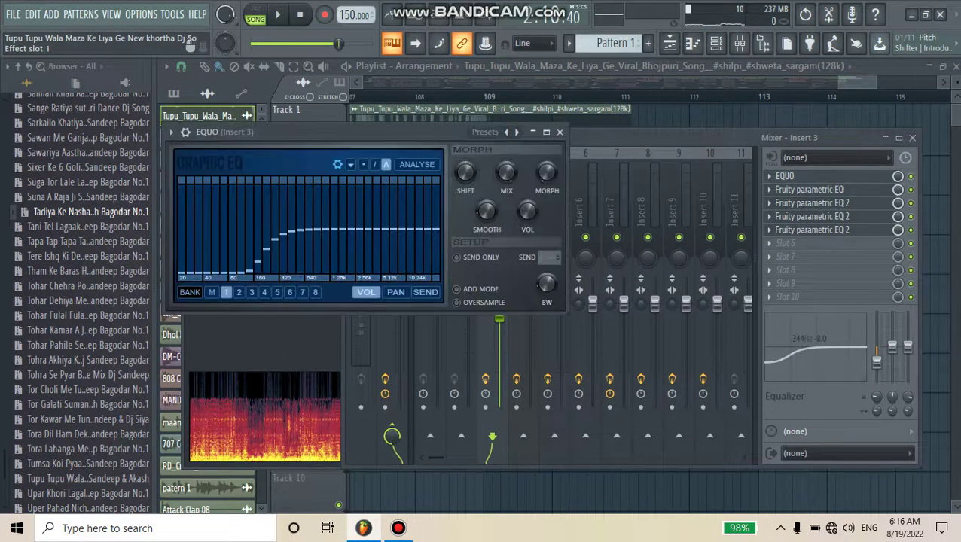
{"action": "left_click", "coordinate": [791, 189]}
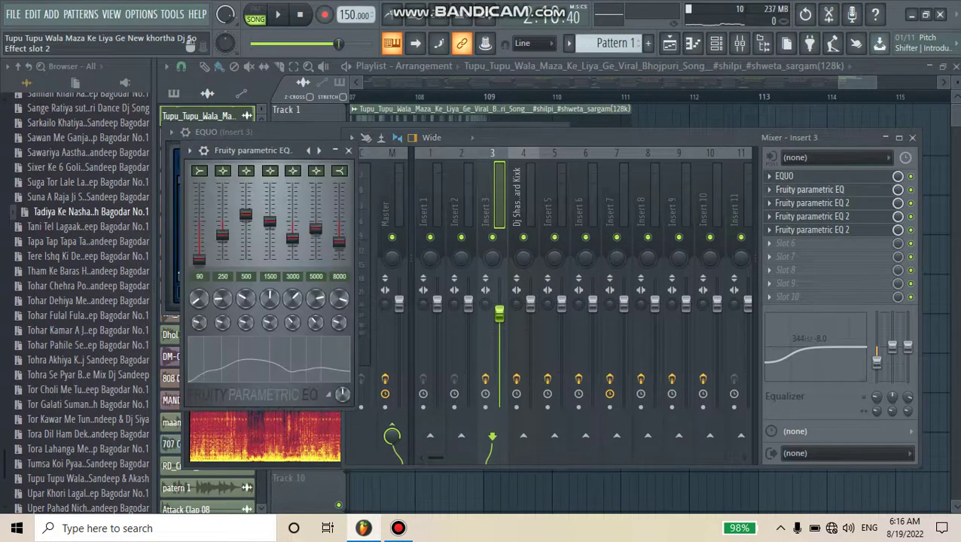
{"action": "left_click", "coordinate": [791, 203]}
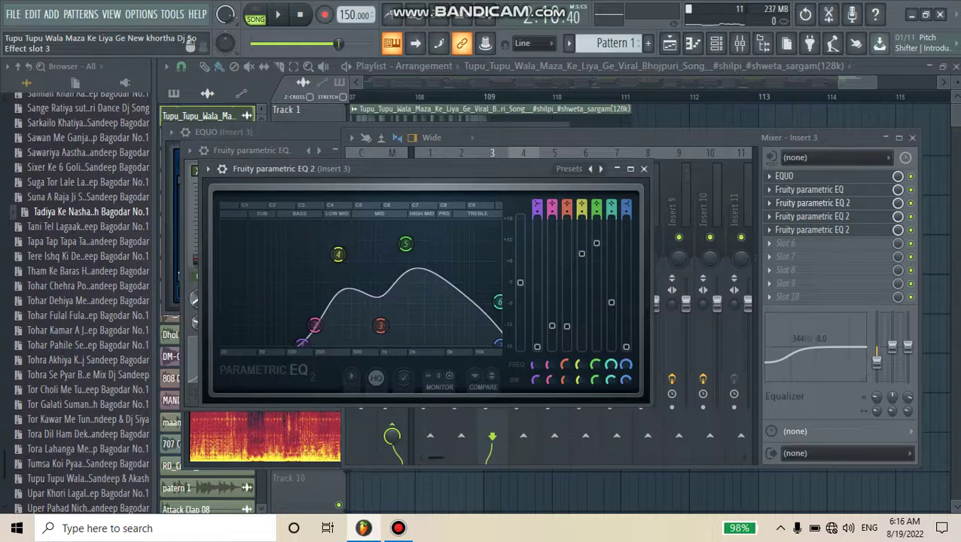
{"action": "left_click", "coordinate": [812, 203]}
{"action": "left_click", "coordinate": [811, 216]}
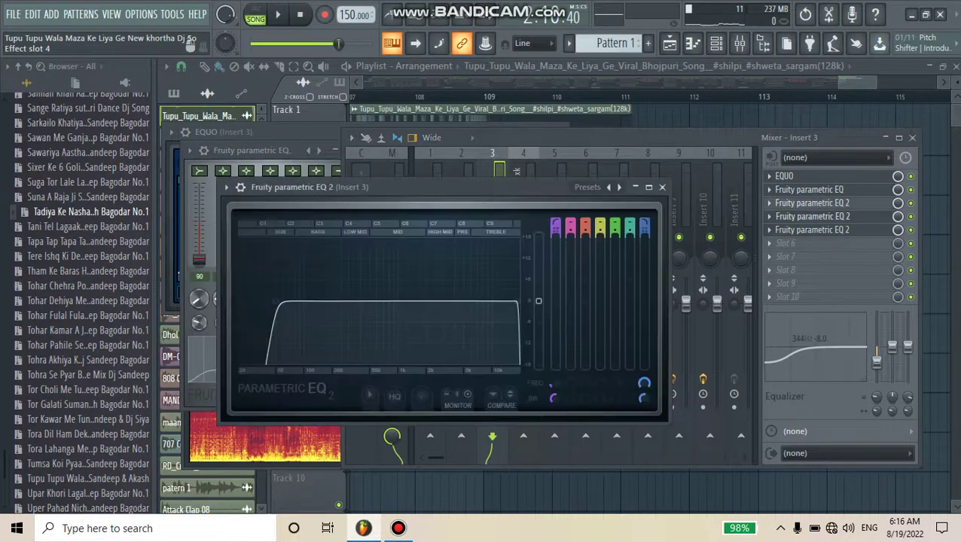
{"action": "left_click", "coordinate": [812, 216]}
{"action": "left_click", "coordinate": [812, 229]}
{"action": "left_click", "coordinate": [812, 230]}
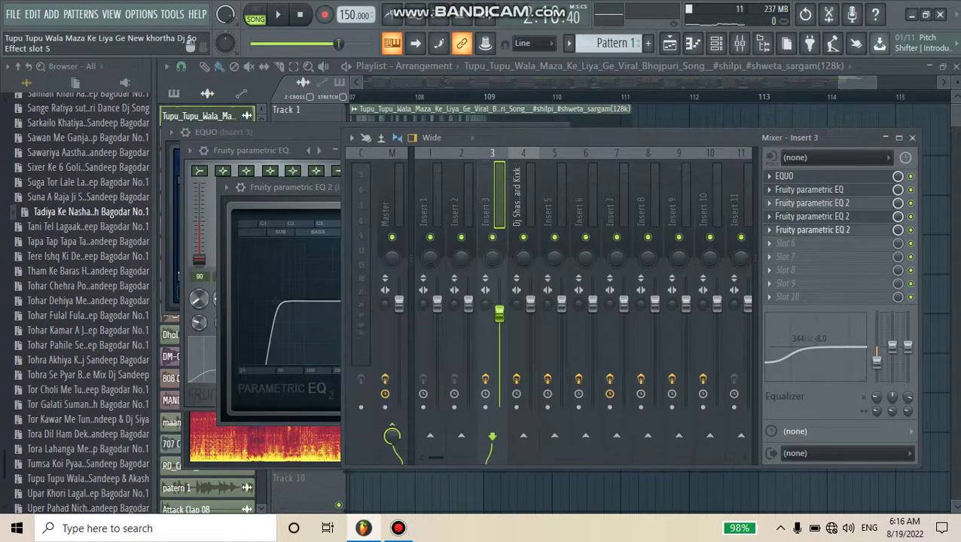
{"action": "key", "text": "F12"}
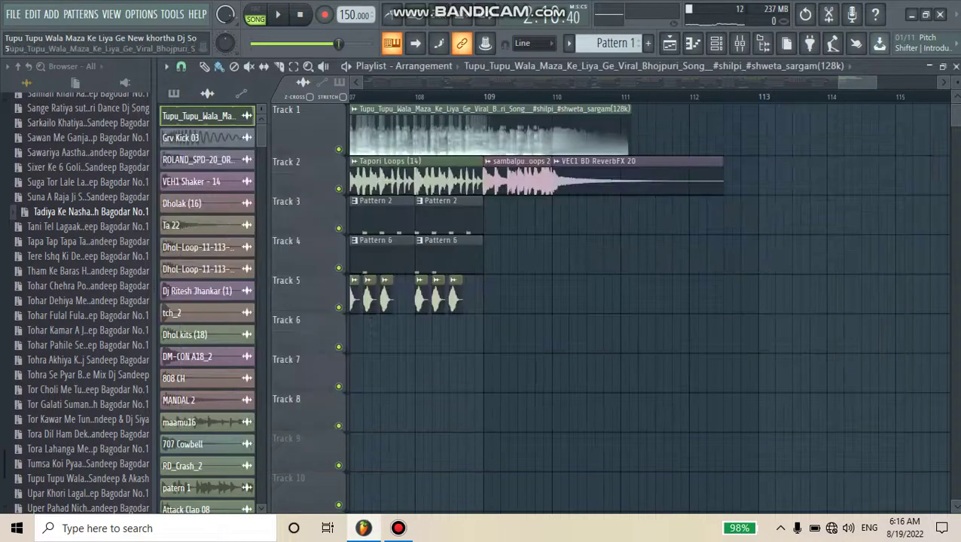
Review the Grv Kick 03 channel settings and the Maximus and Fruity parametric EQ effects on its mixer track.
{"action": "double_click", "coordinate": [197, 137]}
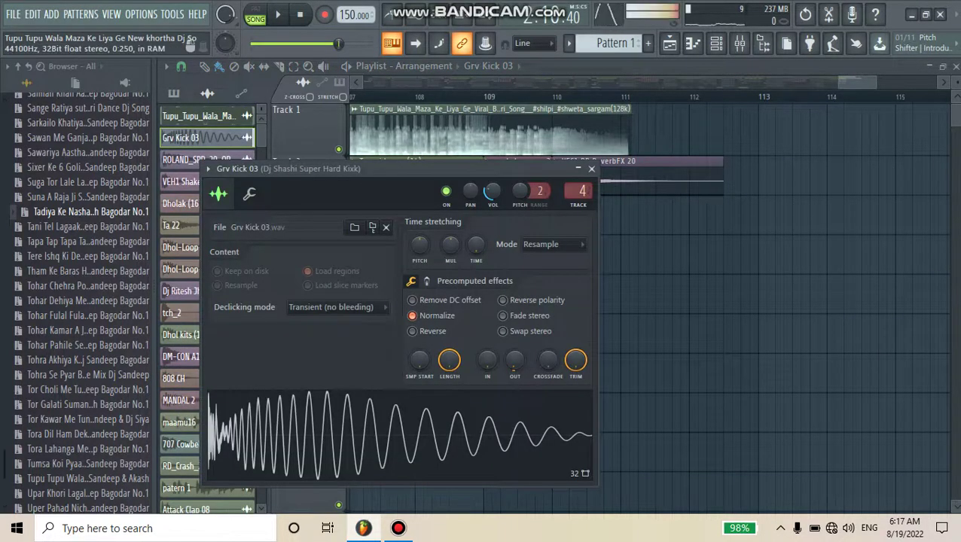
{"action": "left_click", "coordinate": [739, 43]}
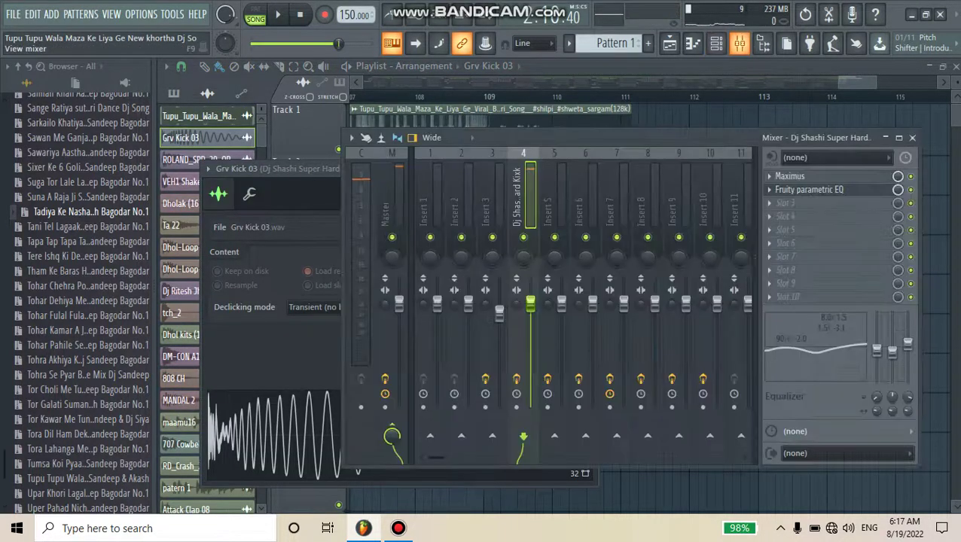
{"action": "left_click", "coordinate": [812, 176]}
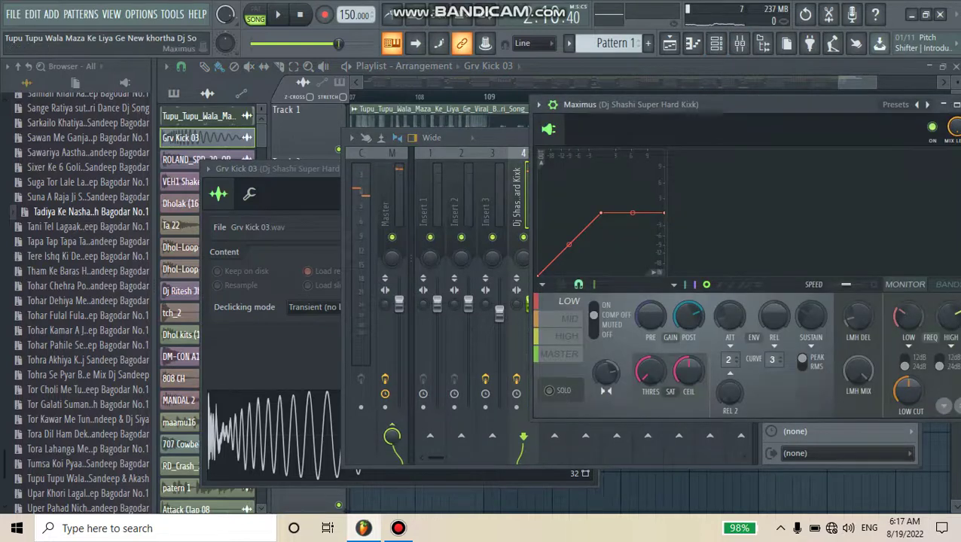
{"action": "left_click_drag", "start_coordinate": [817, 105], "coordinate": [666, 118]}
{"action": "left_click", "coordinate": [819, 116]}
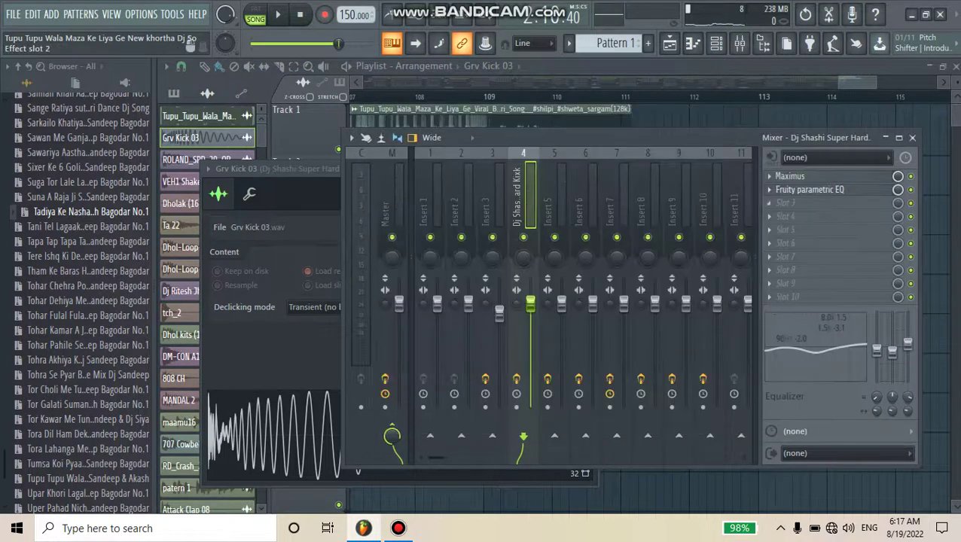
{"action": "left_click", "coordinate": [806, 189]}
{"action": "left_click", "coordinate": [808, 190]}
{"action": "left_click", "coordinate": [290, 170]}
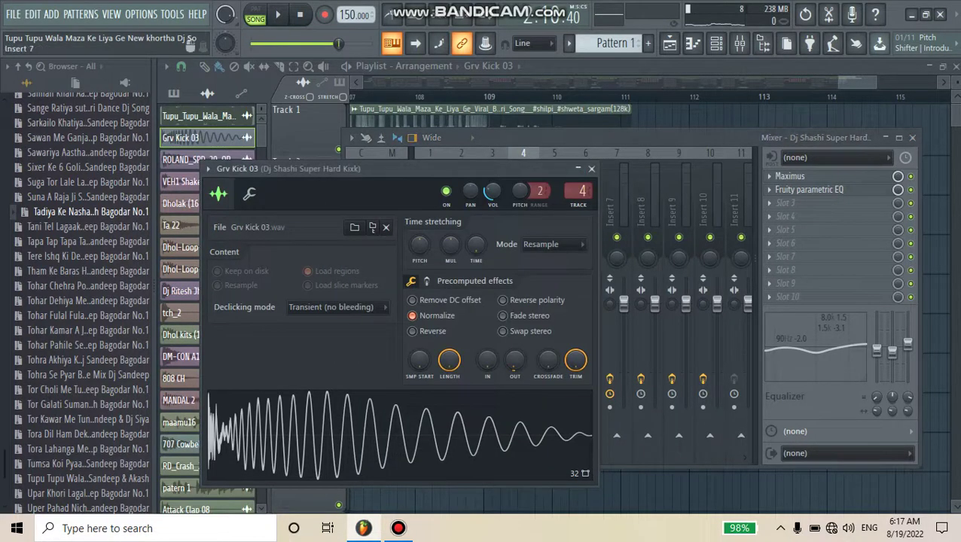
{"action": "left_click", "coordinate": [592, 169]}
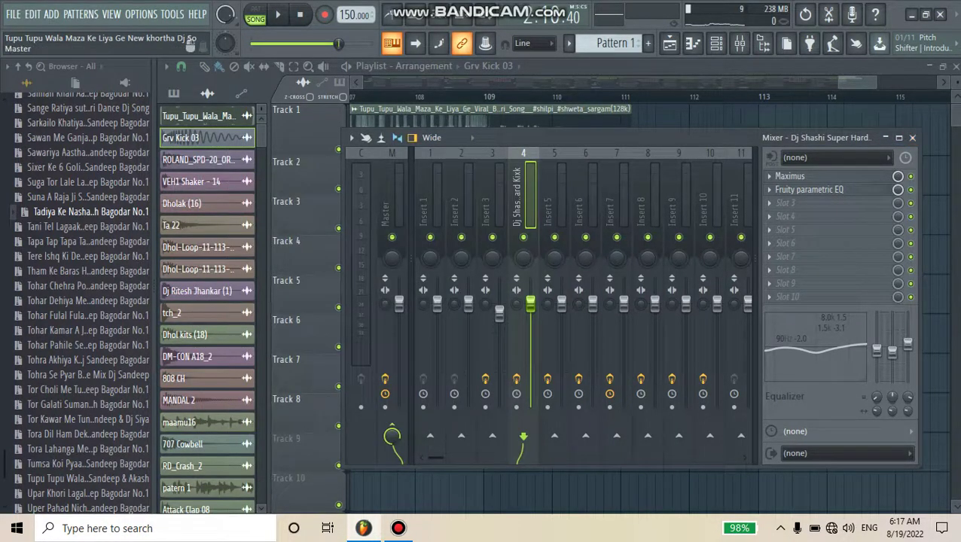
Inspect the Master track's Fruity parametric EQ, Fruity soft clipper, EQUO and Fruity Limiter, and return to the playlist.
{"action": "left_click", "coordinate": [388, 204]}
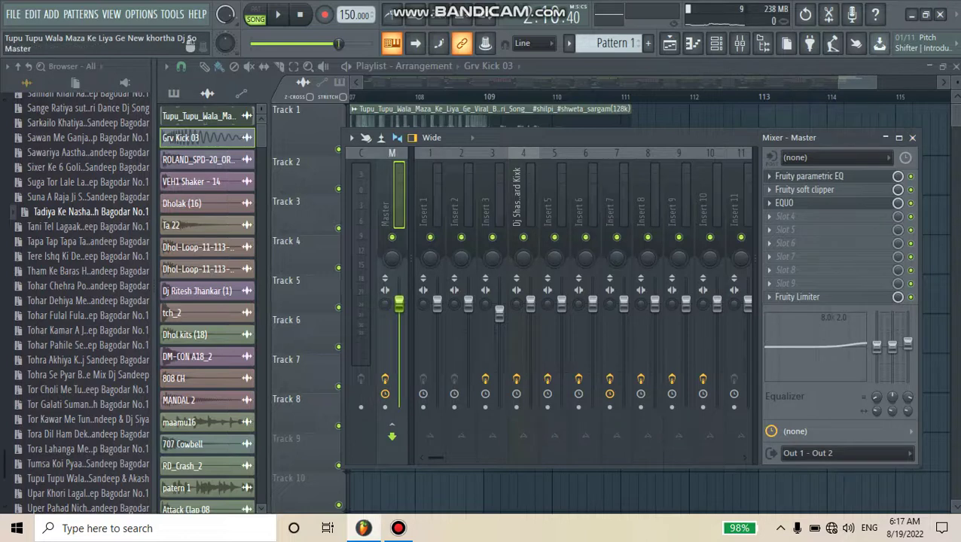
{"action": "left_click", "coordinate": [809, 175]}
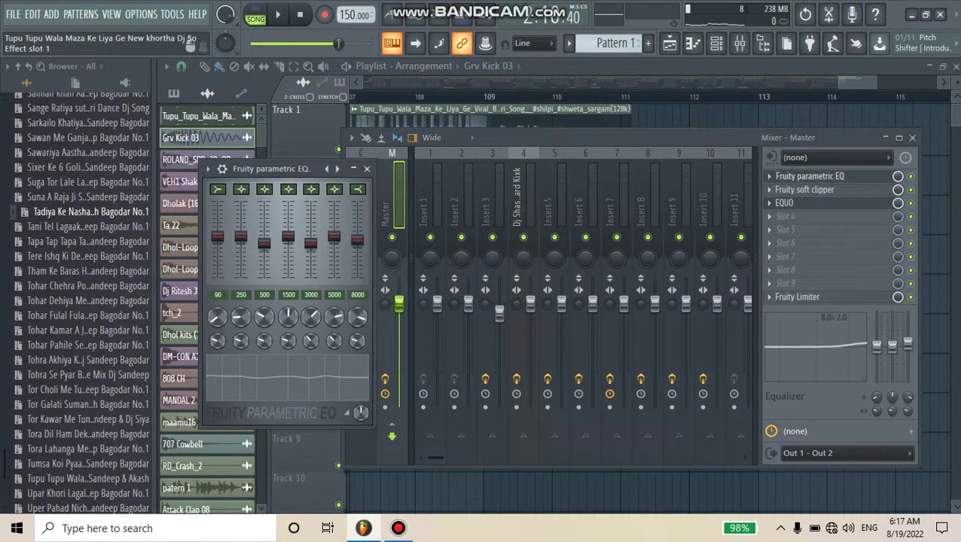
{"action": "left_click", "coordinate": [805, 189]}
{"action": "left_click", "coordinate": [802, 203]}
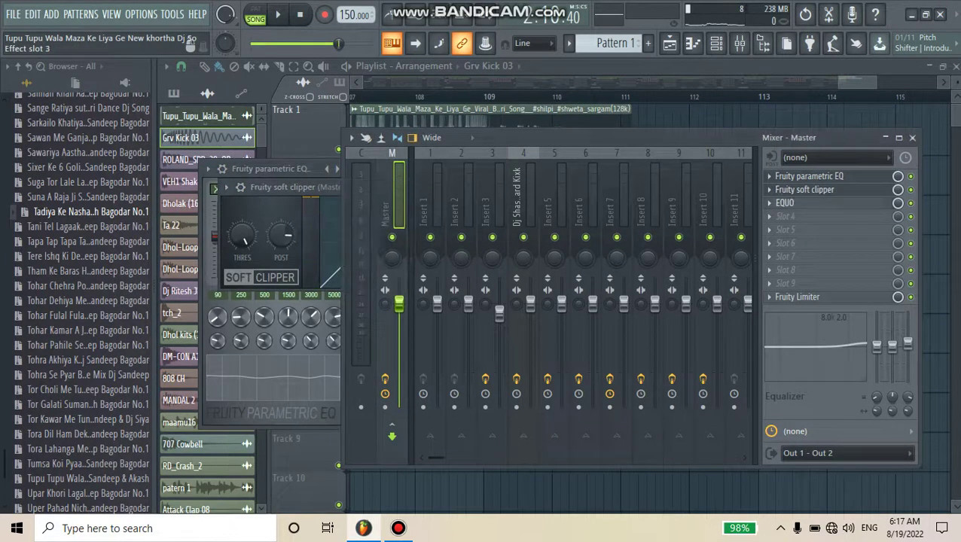
{"action": "left_click", "coordinate": [785, 203]}
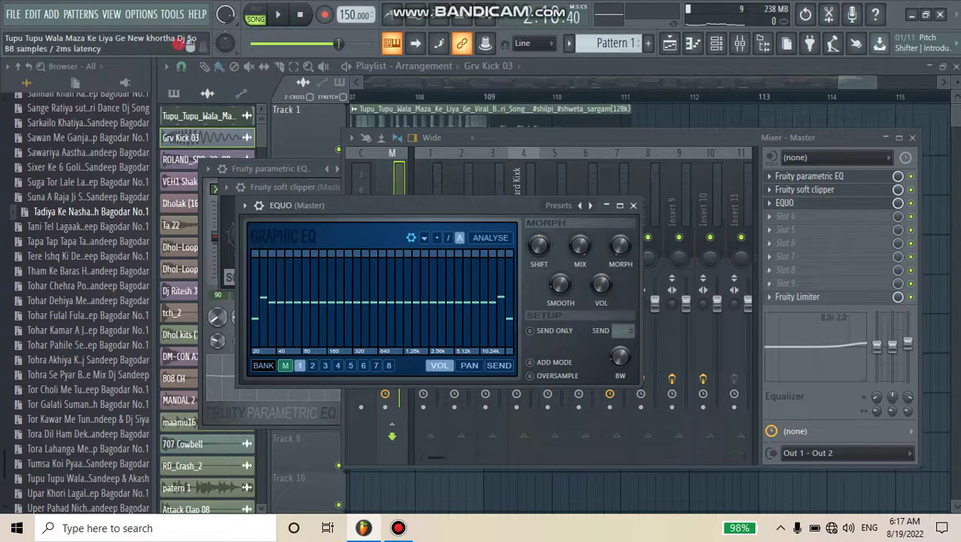
{"action": "left_click", "coordinate": [799, 296]}
{"action": "key", "text": "F12"}
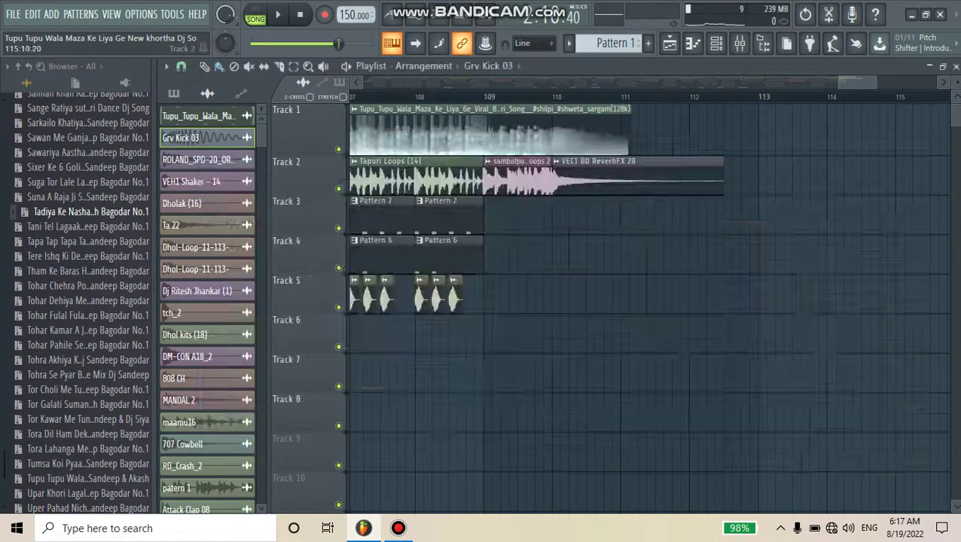
Mute Track 1 in the playlist and start playing the arrangement from bar 9.
{"action": "scroll", "coordinate": [742, 98], "scroll_direction": "down", "scroll_amount": 6}
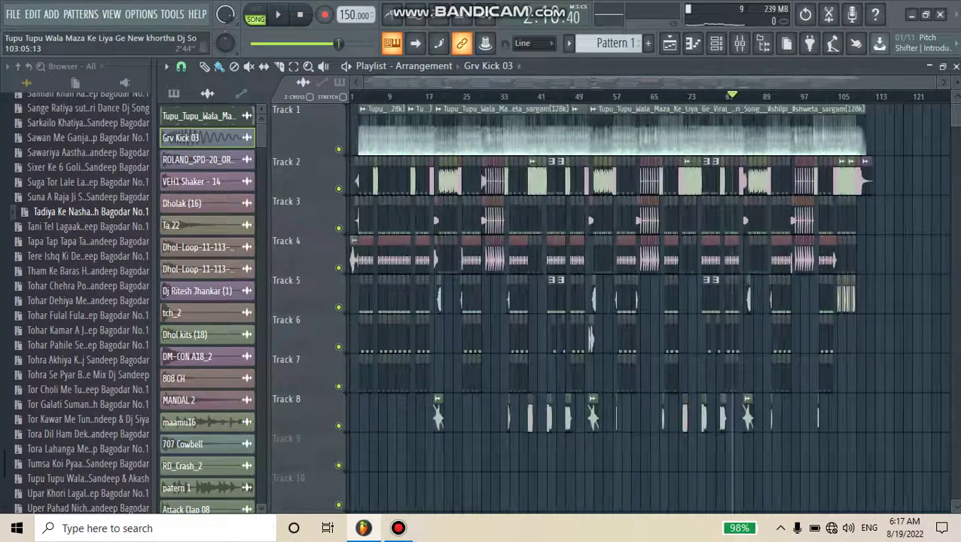
{"action": "left_click", "coordinate": [338, 150]}
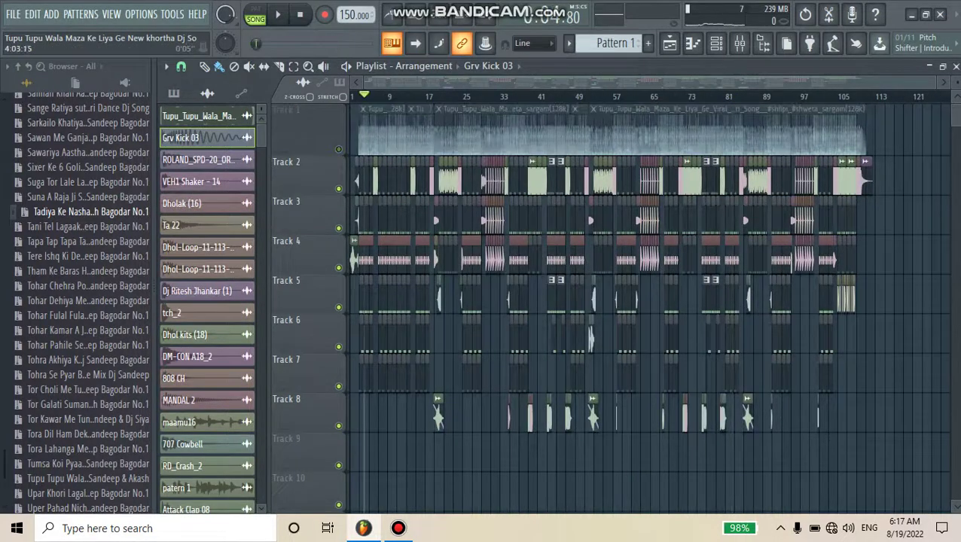
{"action": "scroll", "coordinate": [391, 97], "scroll_direction": "up", "scroll_amount": 1}
{"action": "left_click", "coordinate": [391, 96]}
{"action": "key", "text": "space"}
Follow the playback of the arrangement without the song track through to about bar 24, and stop it.
{"action": "scroll", "coordinate": [390, 97], "scroll_direction": "up", "scroll_amount": 5}
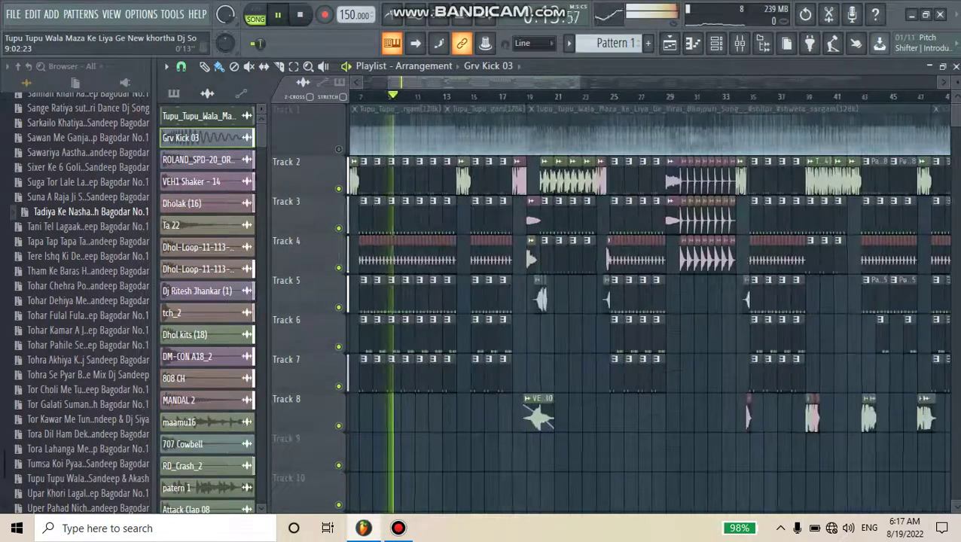
{"action": "scroll", "coordinate": [389, 301], "scroll_direction": "up", "scroll_amount": 3}
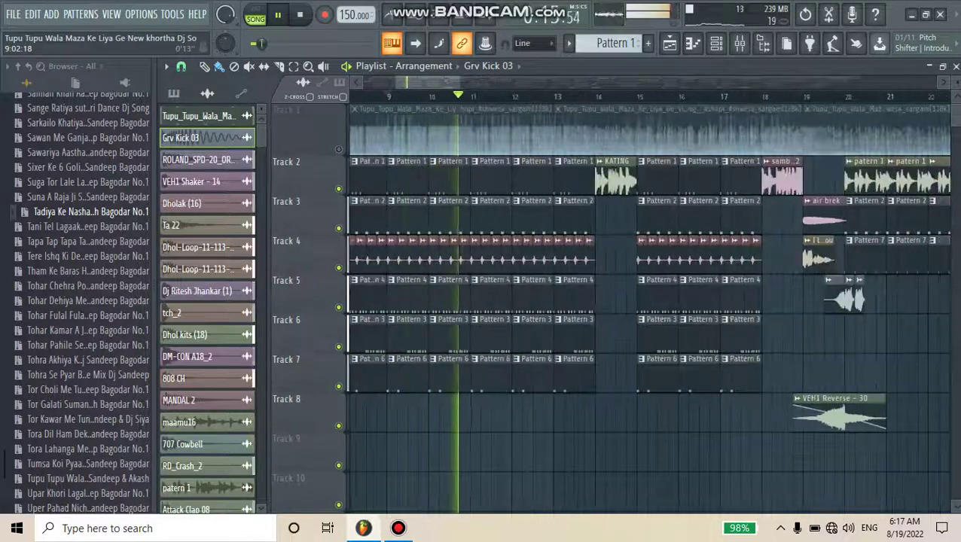
{"action": "scroll", "coordinate": [390, 301], "scroll_direction": "up", "scroll_amount": 2}
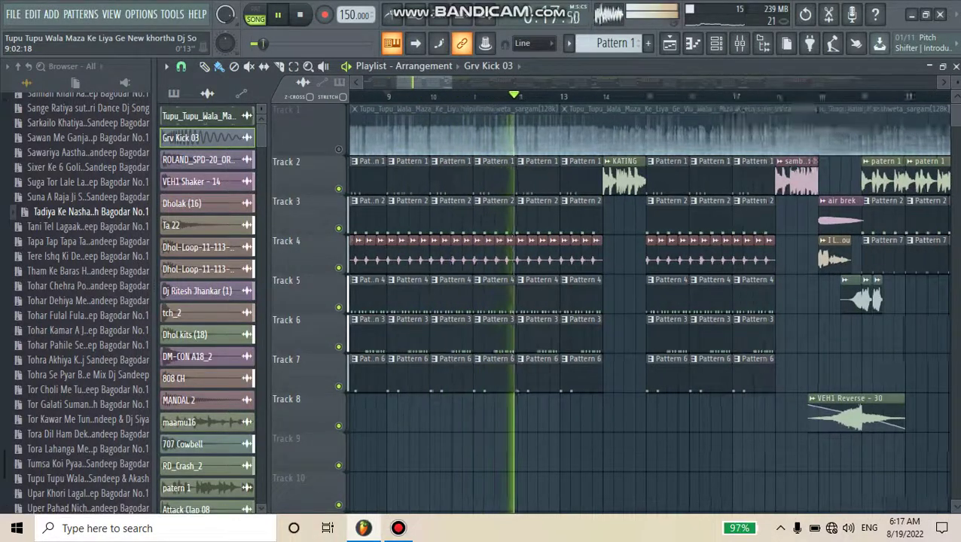
{"action": "scroll", "coordinate": [389, 302], "scroll_direction": "down", "scroll_amount": 2}
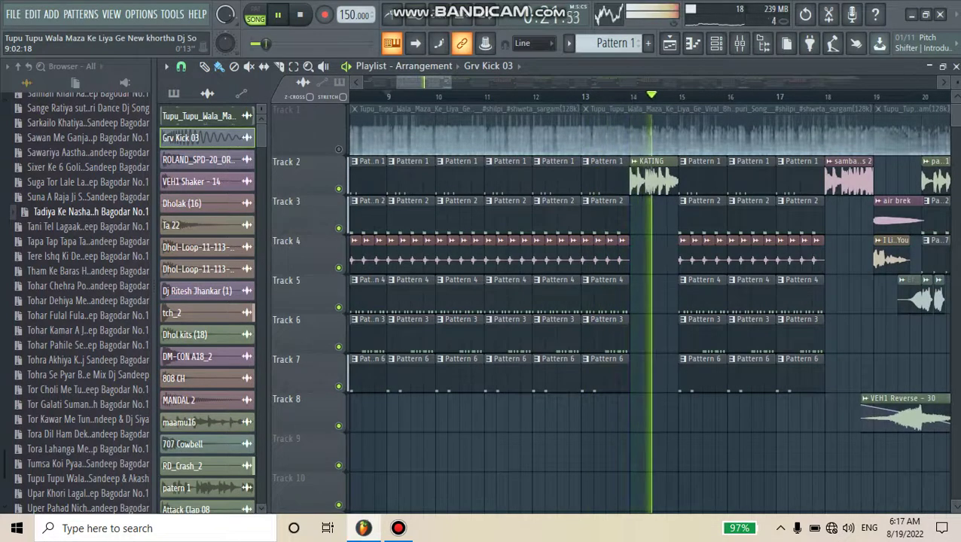
{"action": "scroll", "coordinate": [384, 301], "scroll_direction": "down", "scroll_amount": 2}
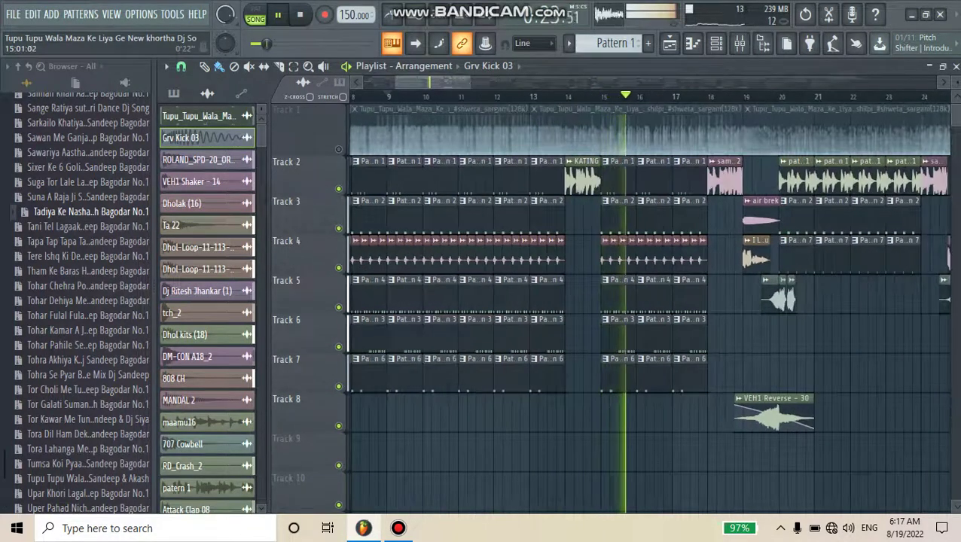
{"action": "scroll", "coordinate": [384, 301], "scroll_direction": "right", "scroll_amount": 1}
{"action": "scroll", "coordinate": [648, 309], "scroll_direction": "up", "scroll_amount": 2}
{"action": "scroll", "coordinate": [648, 308], "scroll_direction": "up", "scroll_amount": 1}
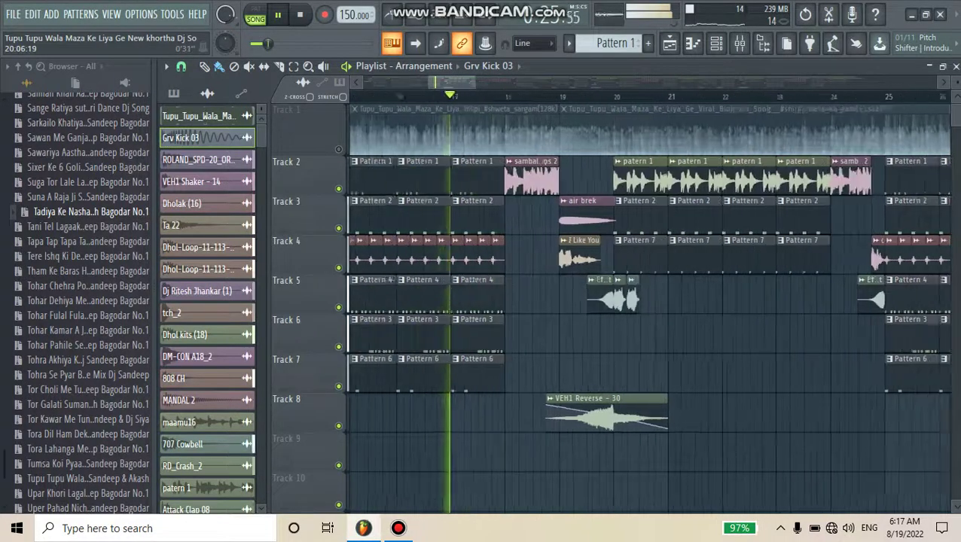
{"action": "scroll", "coordinate": [648, 309], "scroll_direction": "up", "scroll_amount": 2}
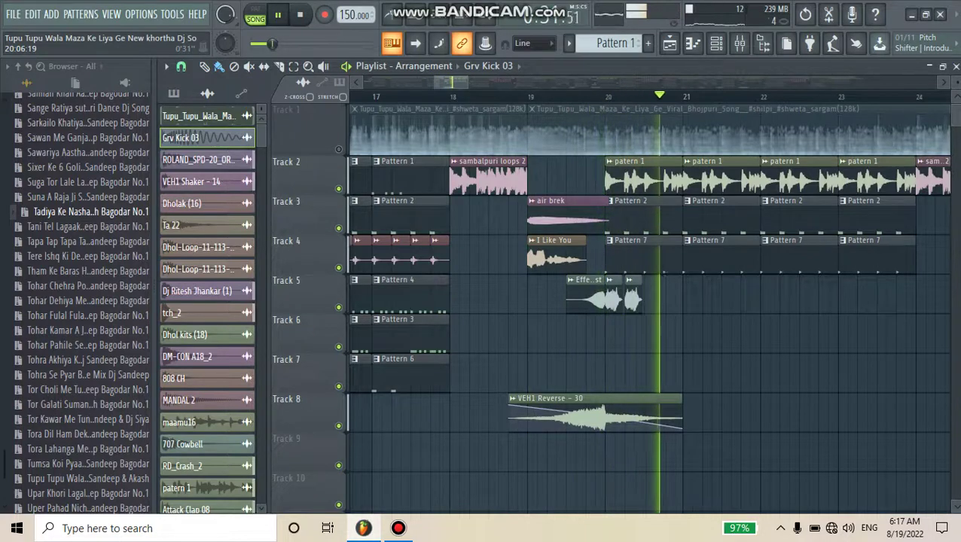
{"action": "scroll", "coordinate": [648, 309], "scroll_direction": "down", "scroll_amount": 2}
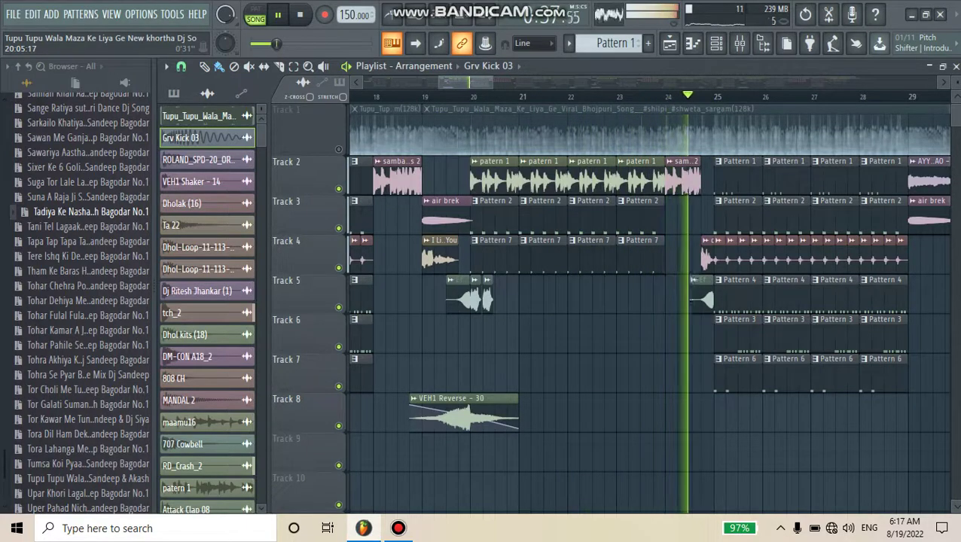
{"action": "key", "text": "space"}
Close the remix project and FL Studio without saving the changes.
{"action": "scroll", "coordinate": [649, 301], "scroll_direction": "right", "scroll_amount": 5}
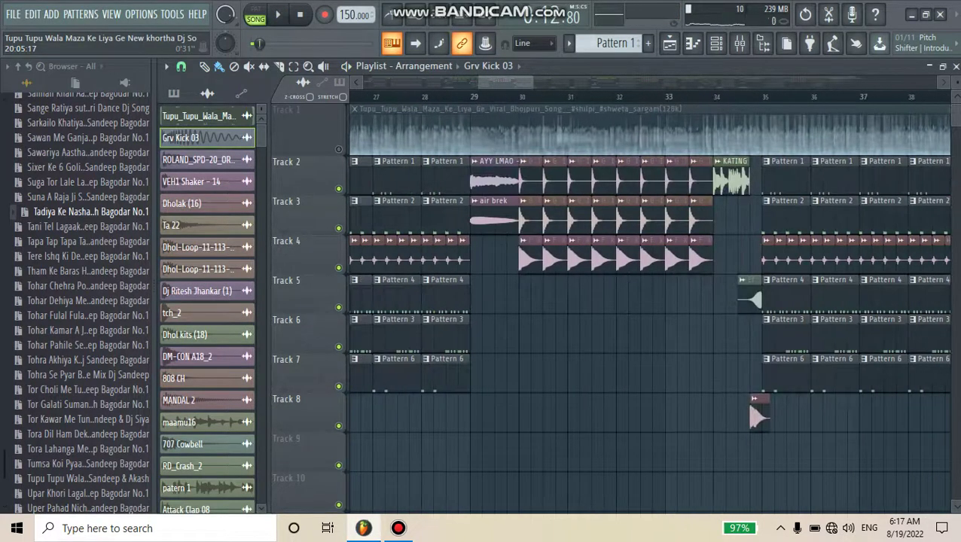
{"action": "scroll", "coordinate": [649, 301], "scroll_direction": "down", "scroll_amount": 3}
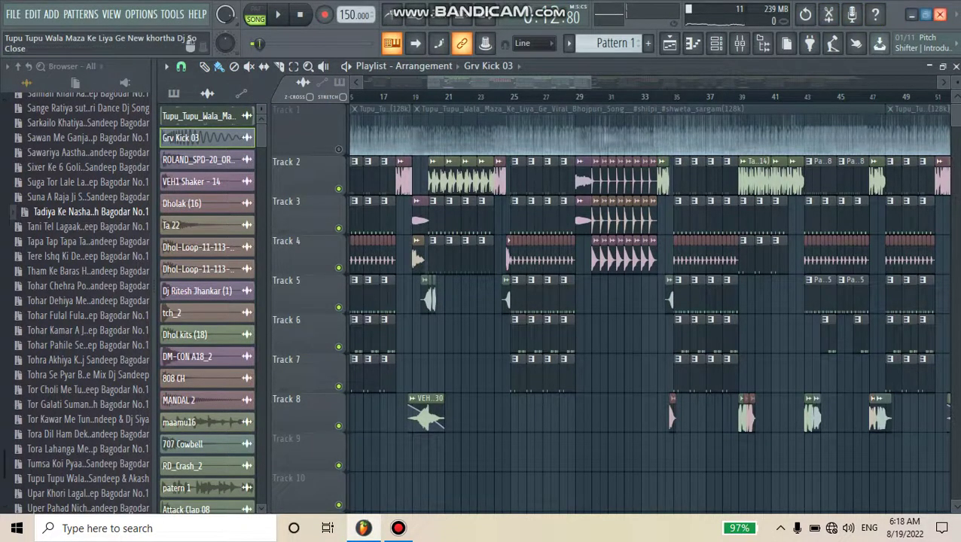
{"action": "left_click", "coordinate": [939, 14]}
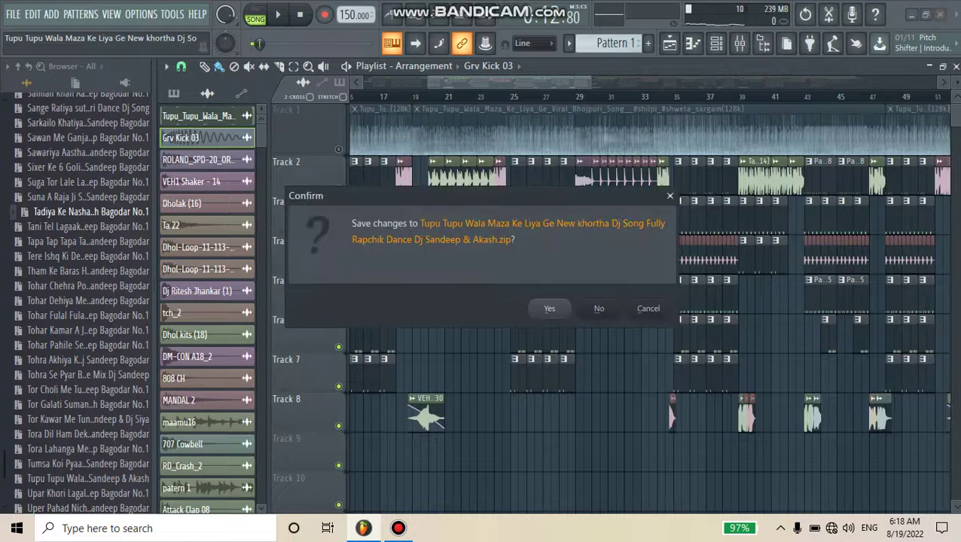
{"action": "left_click", "coordinate": [599, 308]}
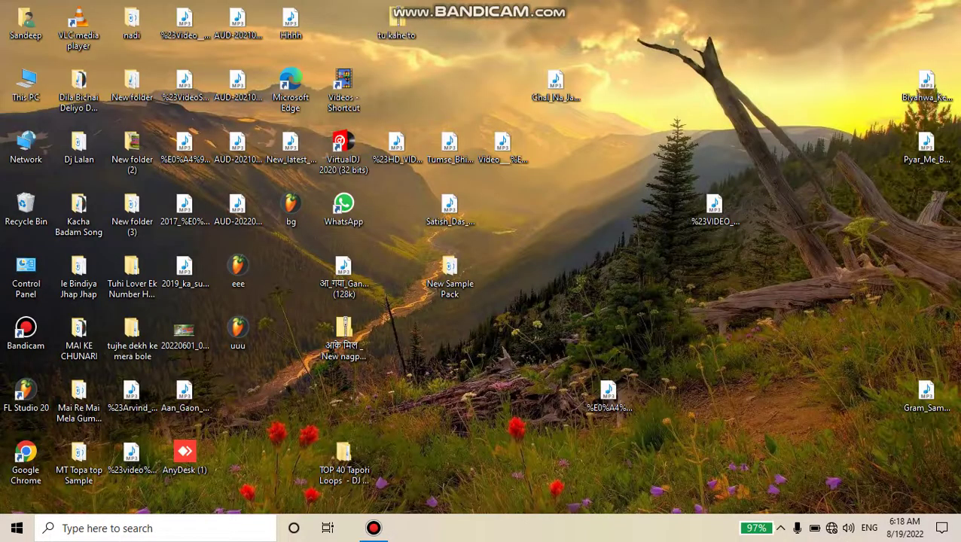
Refresh the desktop and switch to the Bandicam window.
{"action": "right_click", "coordinate": [571, 200]}
{"action": "left_click", "coordinate": [610, 245]}
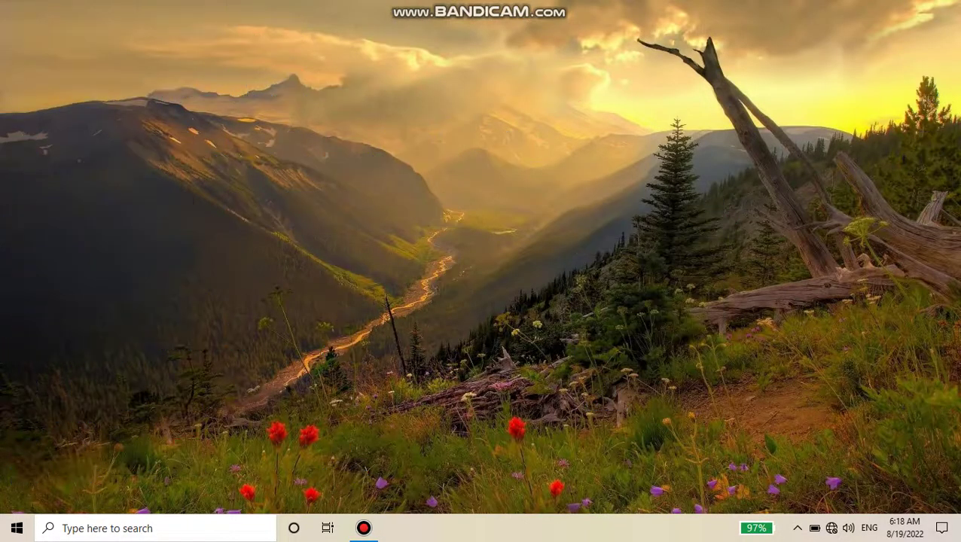
{"action": "left_click", "coordinate": [363, 528]}
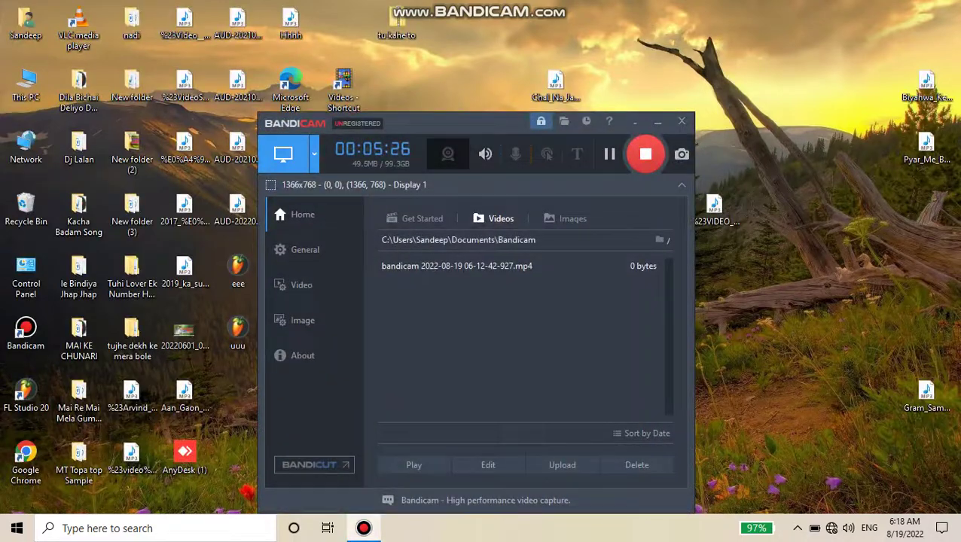